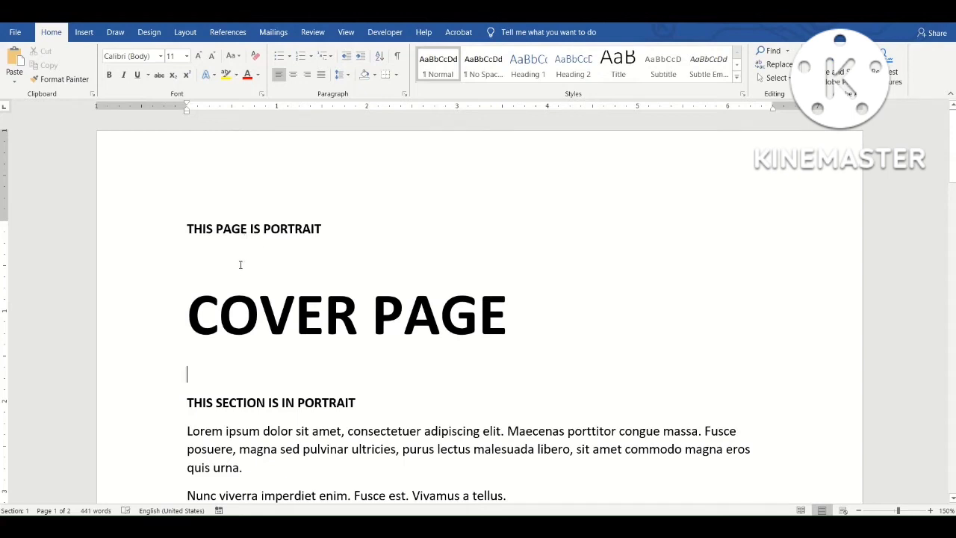
- Look through the document from the COVER PAGE title to the end of the last page
scroll(240, 265, "down", 4)
scroll(246, 267, "up", 4)
scroll(241, 258, "down", 2)
scroll(249, 258, "up", 2)
scroll(204, 373, "down", 3)
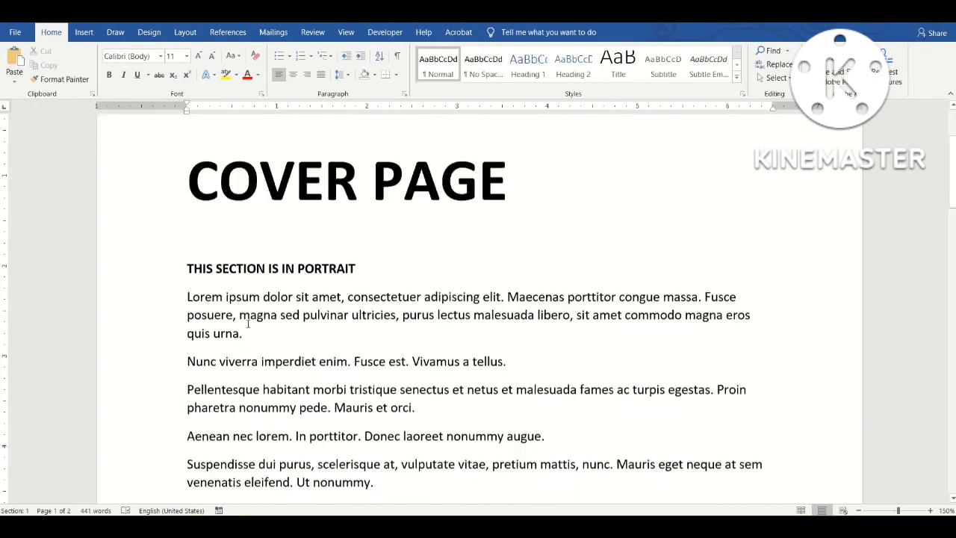
scroll(302, 320, "down", 10)
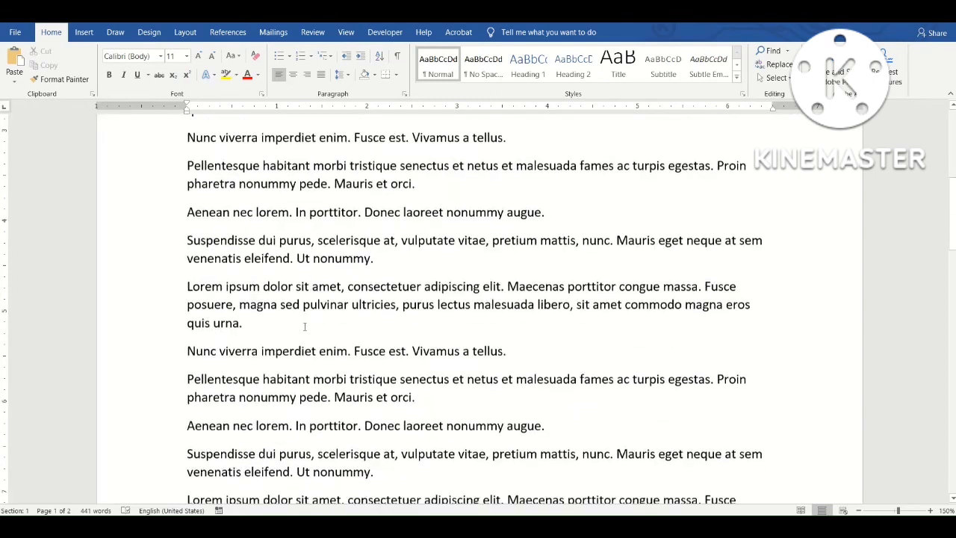
scroll(305, 325, "down", 15)
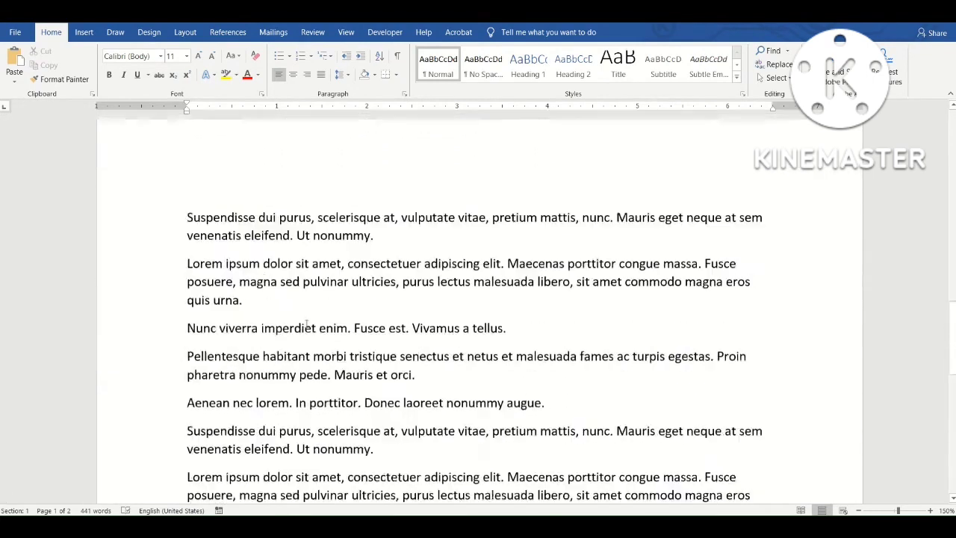
scroll(313, 321, "down", 3)
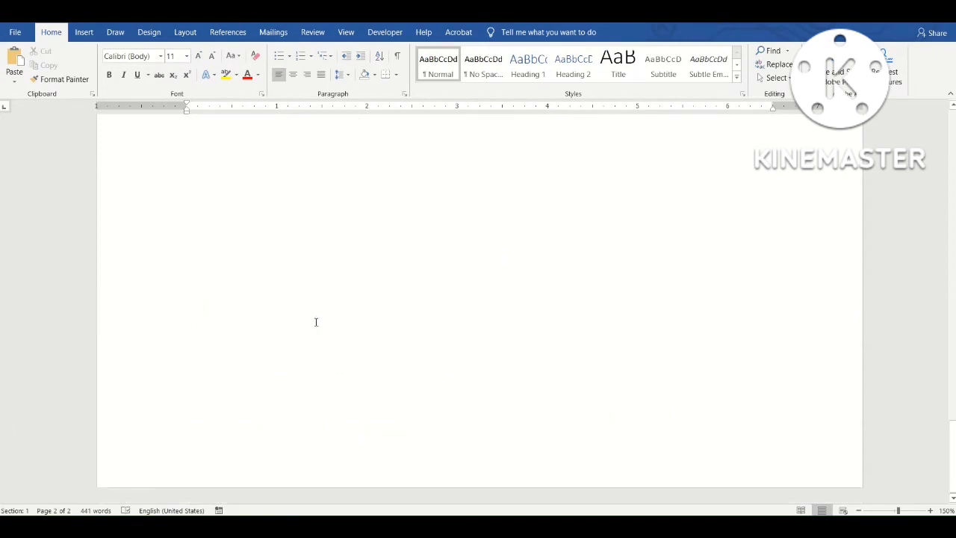
scroll(325, 325, "up", 12)
scroll(329, 326, "up", 15)
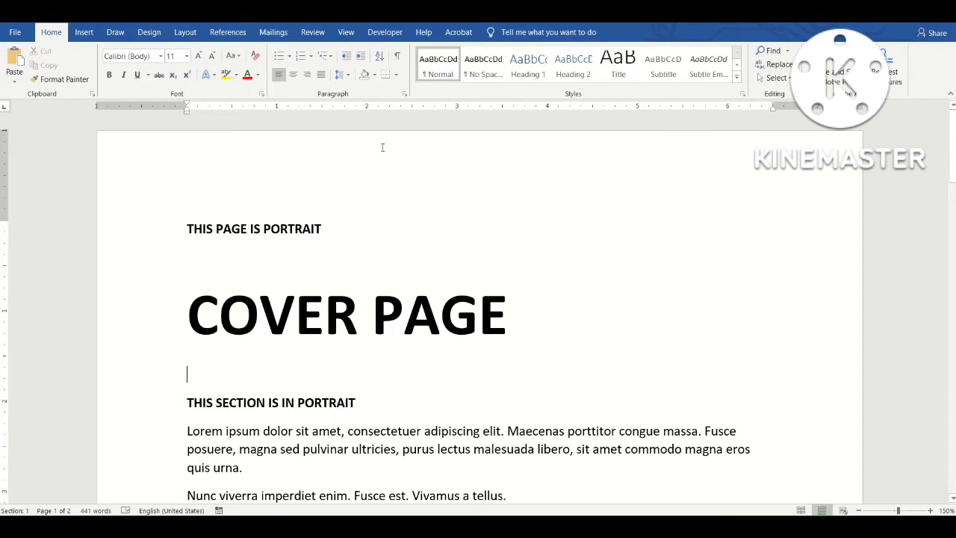
- Show the formatting marks and place the insertion point in the empty paragraph below the COVER PAGE title
left_click(399, 57)
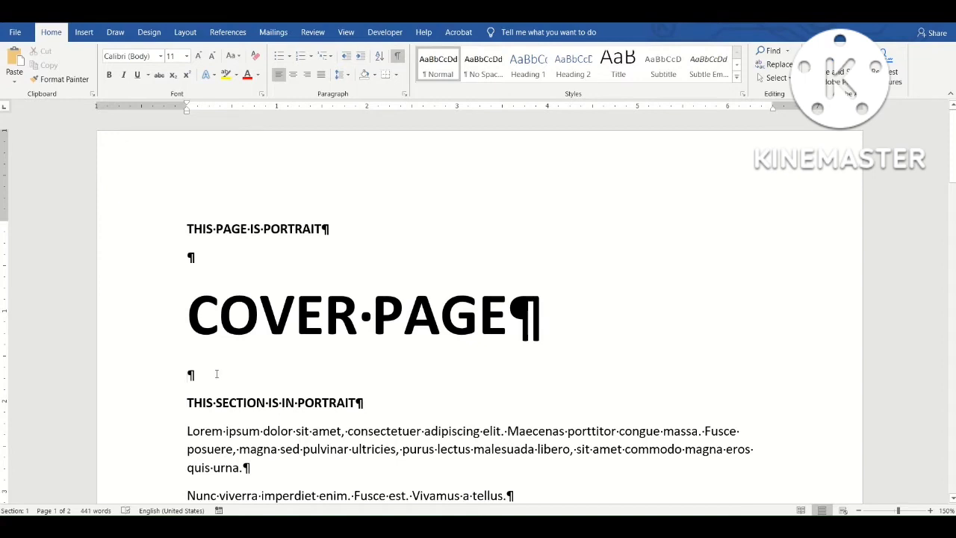
scroll(231, 426, "down", 3)
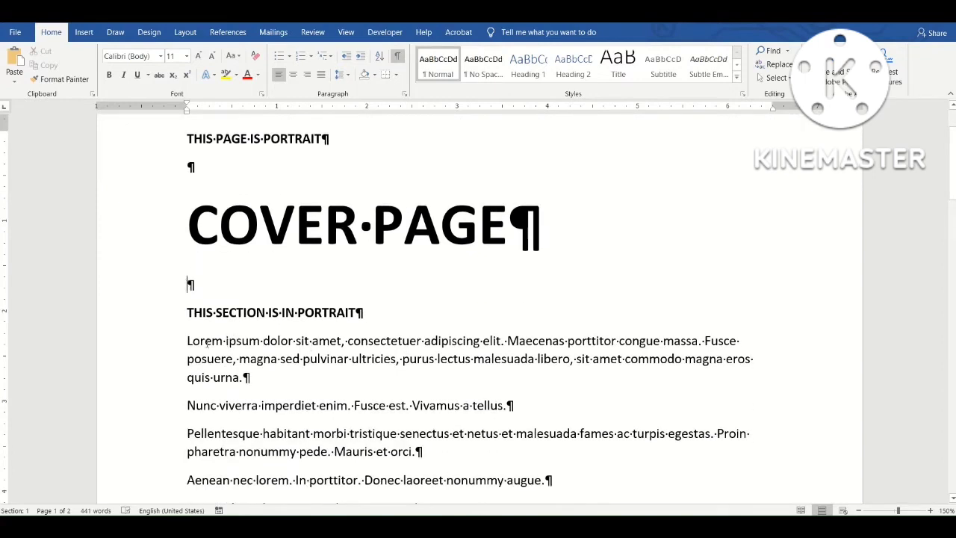
left_click(222, 341)
left_click_drag(222, 341, 227, 340)
left_click(213, 276)
scroll(444, 354, "up", 3)
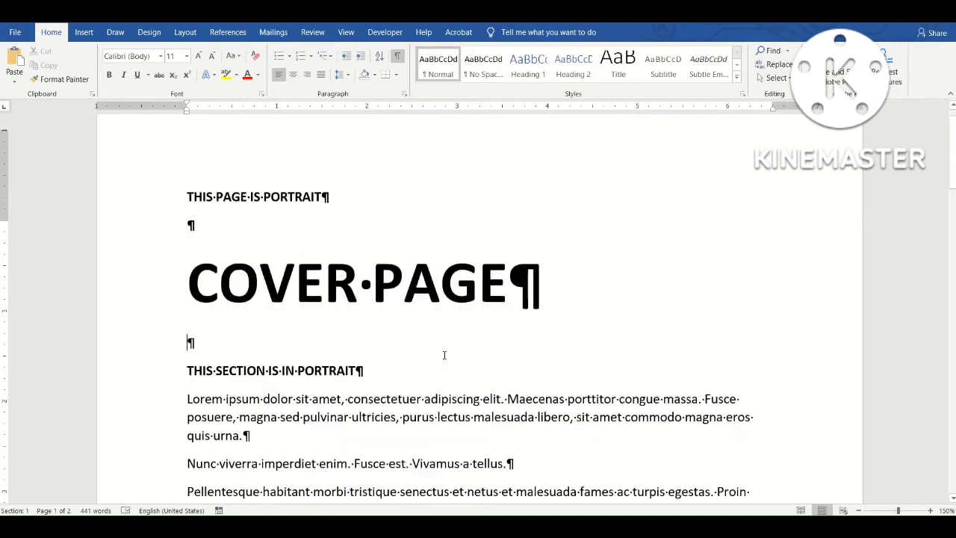
- Insert a page break in the empty paragraph below the COVER PAGE title and place the insertion point just before the break
scroll(448, 247, "down", 1)
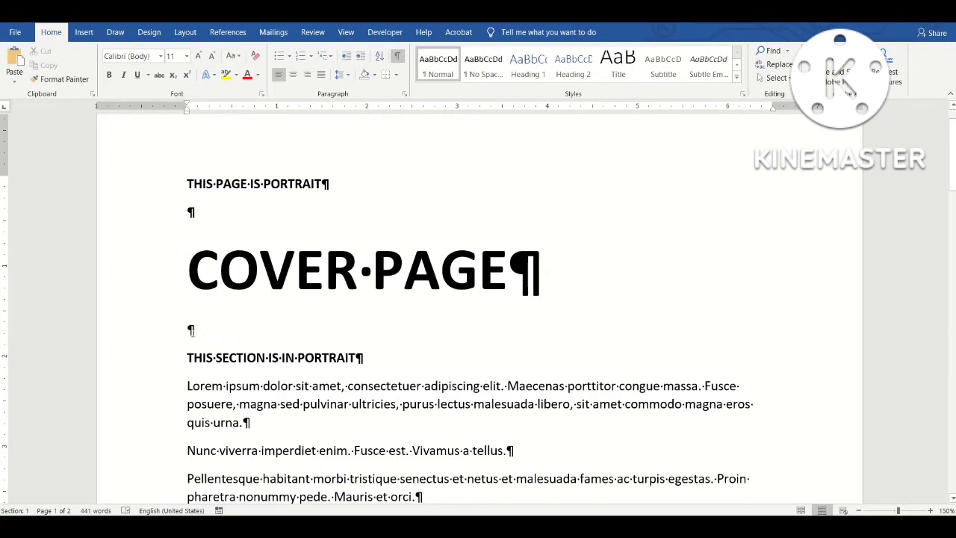
left_click(81, 33)
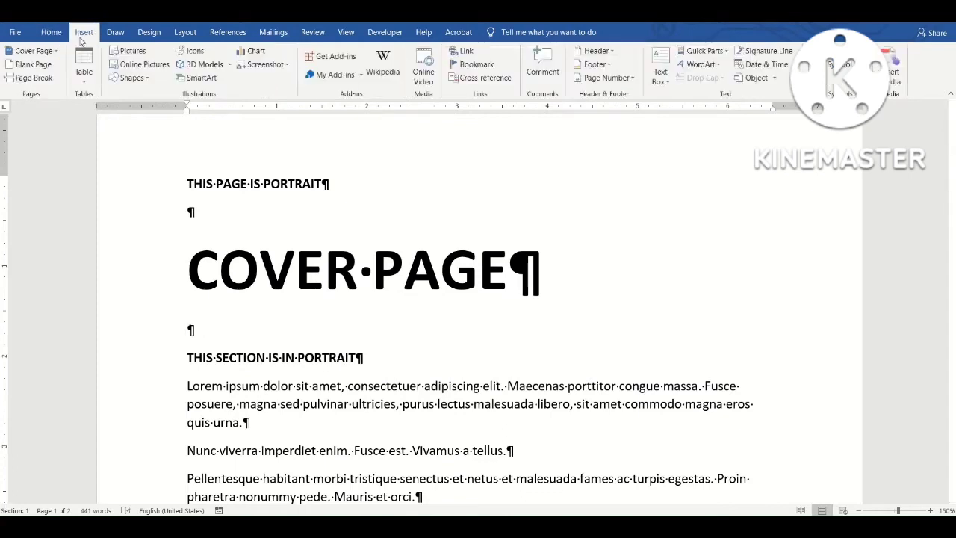
left_click(32, 77)
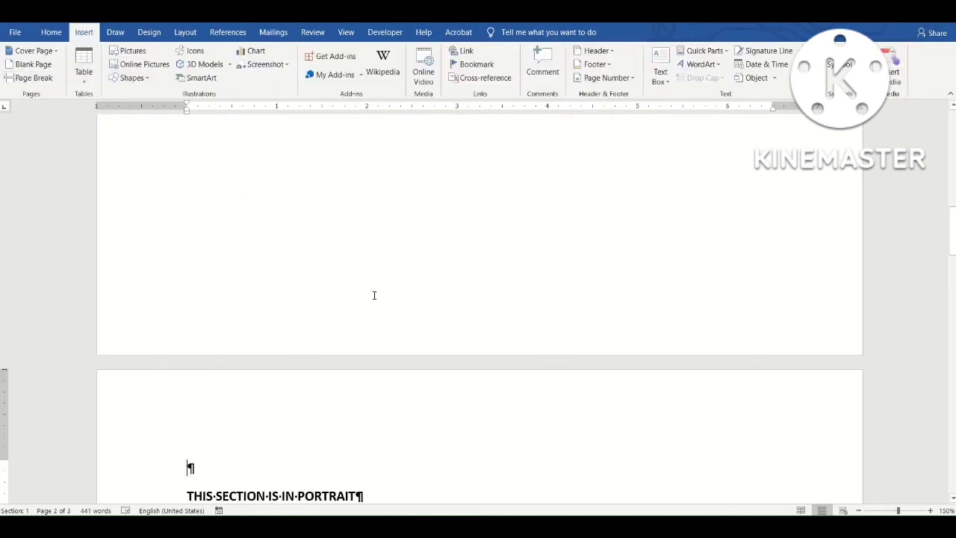
scroll(380, 299, "up", 15)
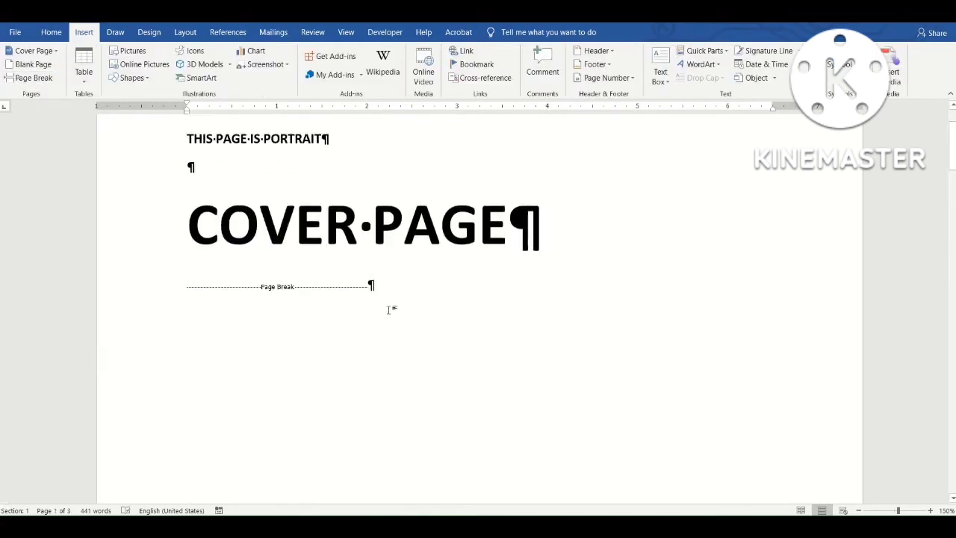
scroll(388, 309, "up", 3)
left_click(150, 378)
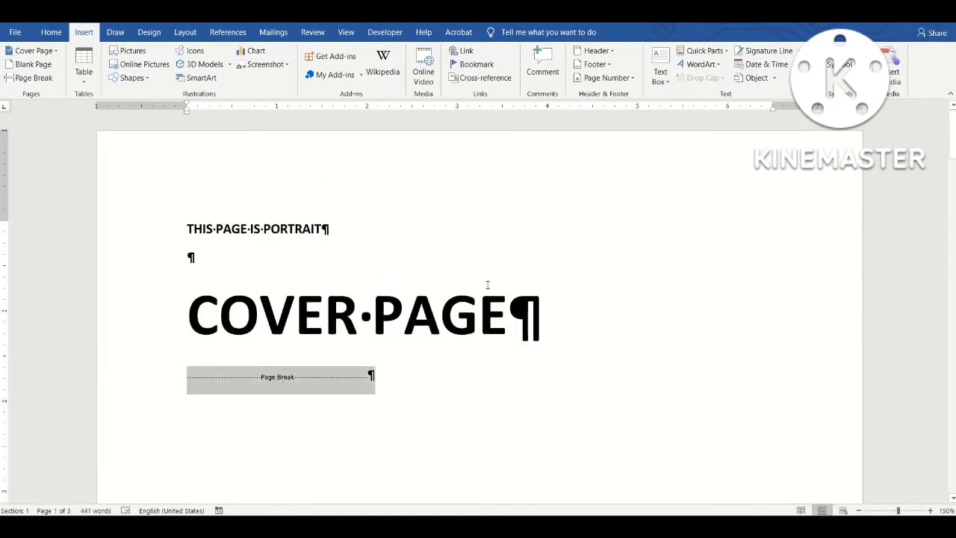
scroll(487, 287, "down", 2)
left_click(411, 286)
scroll(456, 294, "up", 2)
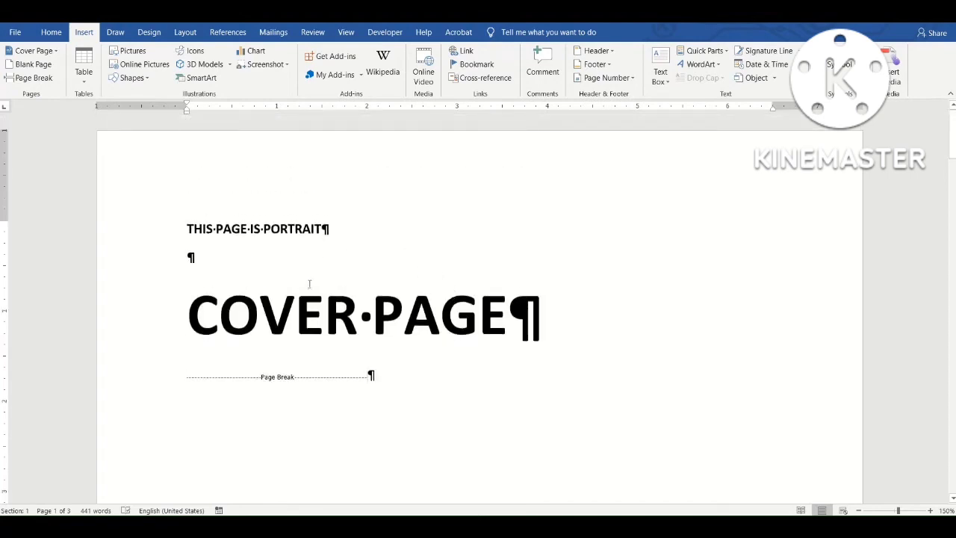
left_click(164, 380)
key("Left")
- Examine how the portrait section's text flows across the pages following the page break
scroll(461, 312, "down", 20)
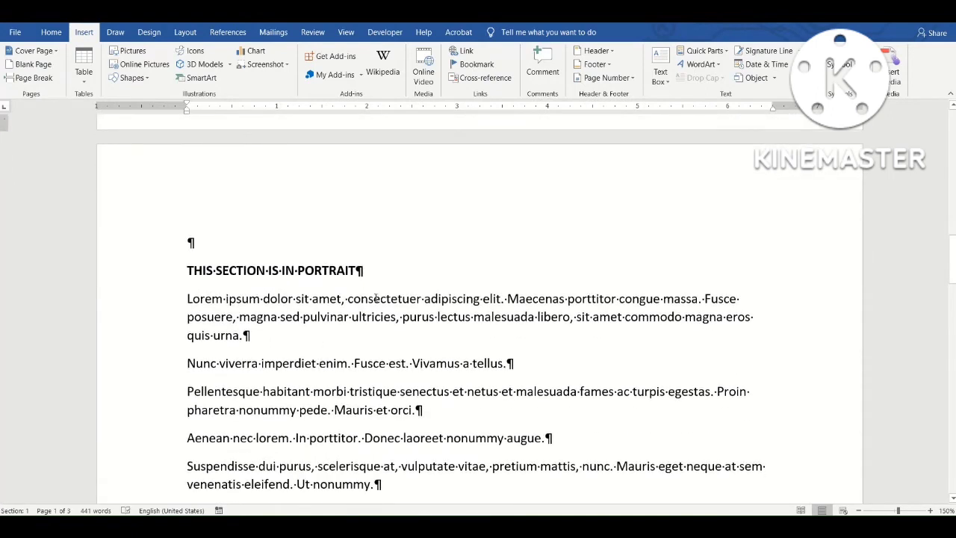
scroll(346, 329, "down", 5)
scroll(345, 328, "down", 15)
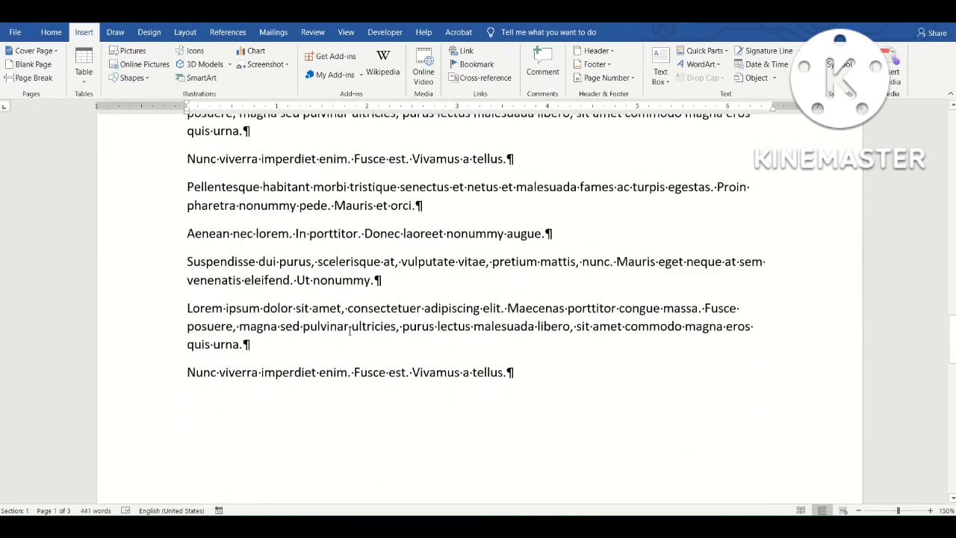
scroll(381, 318, "down", 7)
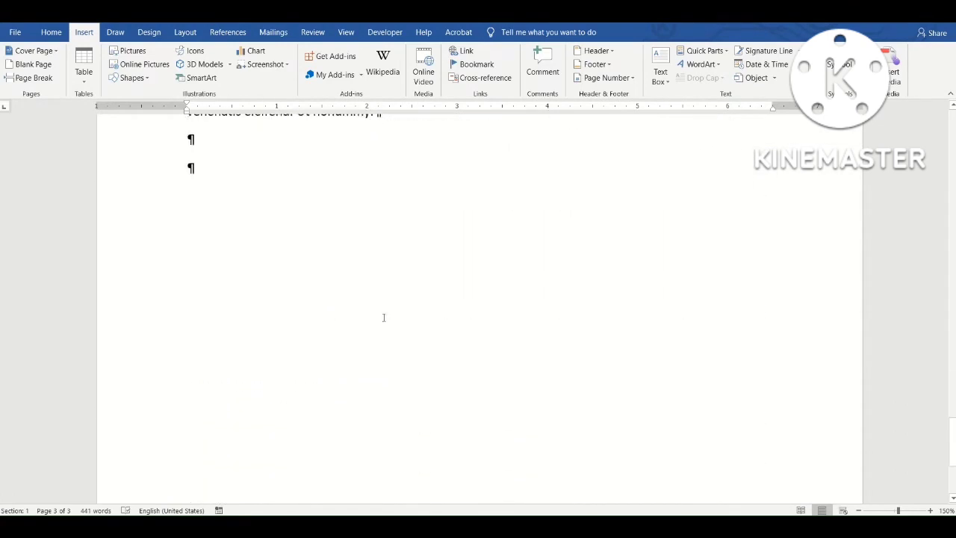
scroll(429, 303, "up", 6)
scroll(442, 310, "up", 3)
scroll(467, 300, "down", 3)
scroll(475, 303, "up", 12)
scroll(486, 295, "up", 20)
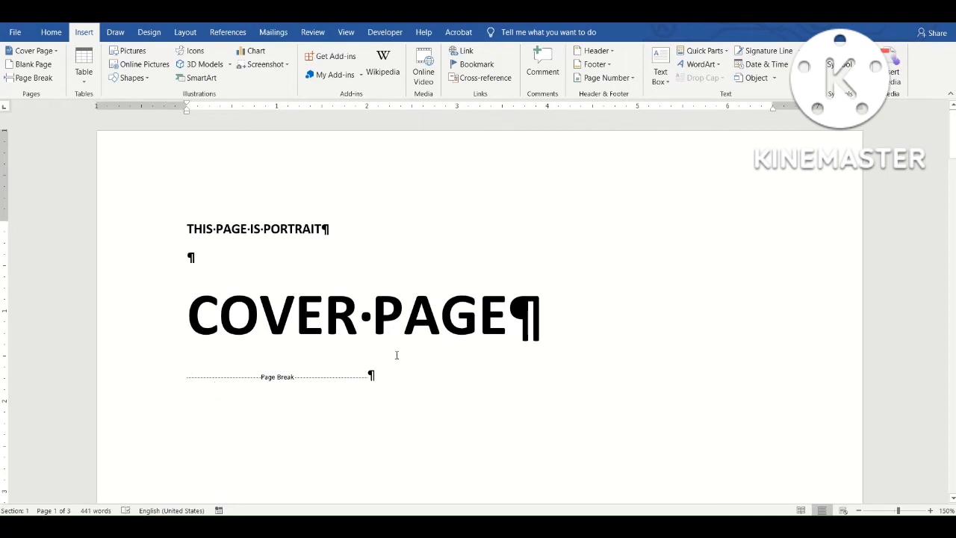
- Delete the page break below the COVER PAGE title together with the extra empty paragraph
key("Delete")
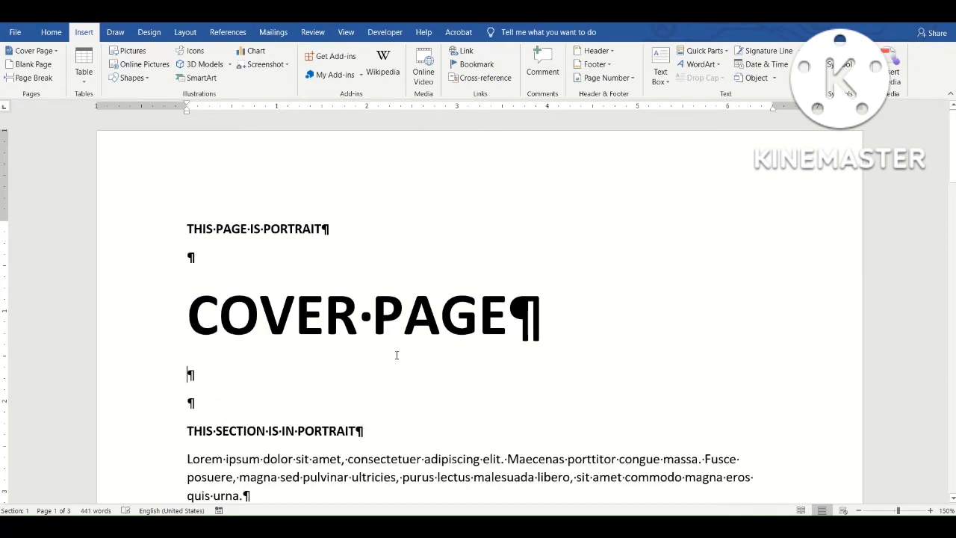
key("Delete")
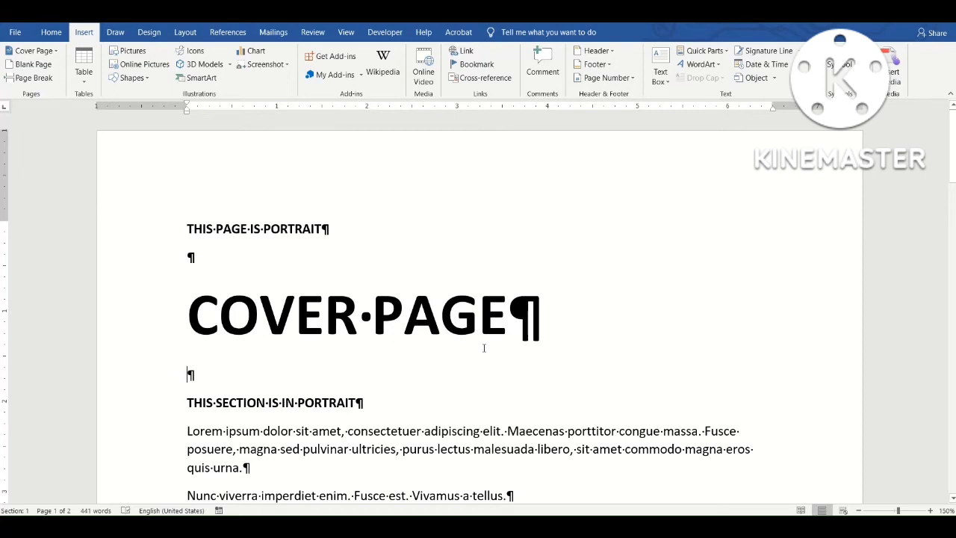
- Insert a page break below the COVER PAGE title again, and remove it along with its leftover empty paragraph
key("ctrl+Return")
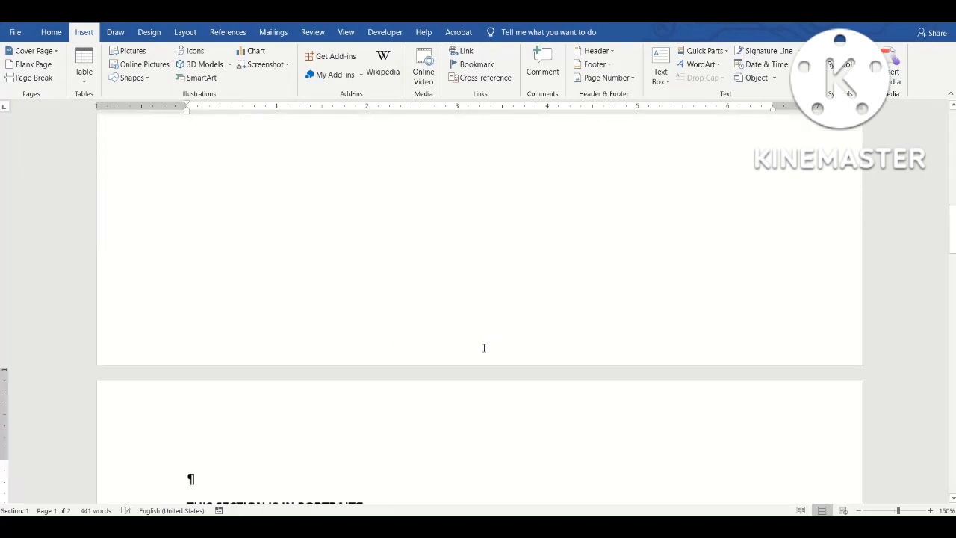
scroll(234, 318, "up", 10)
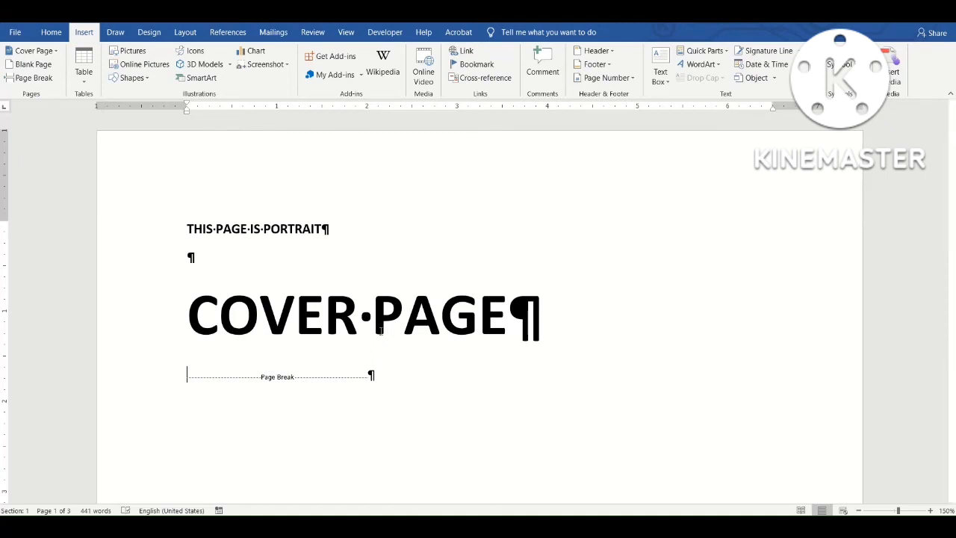
key("Delete")
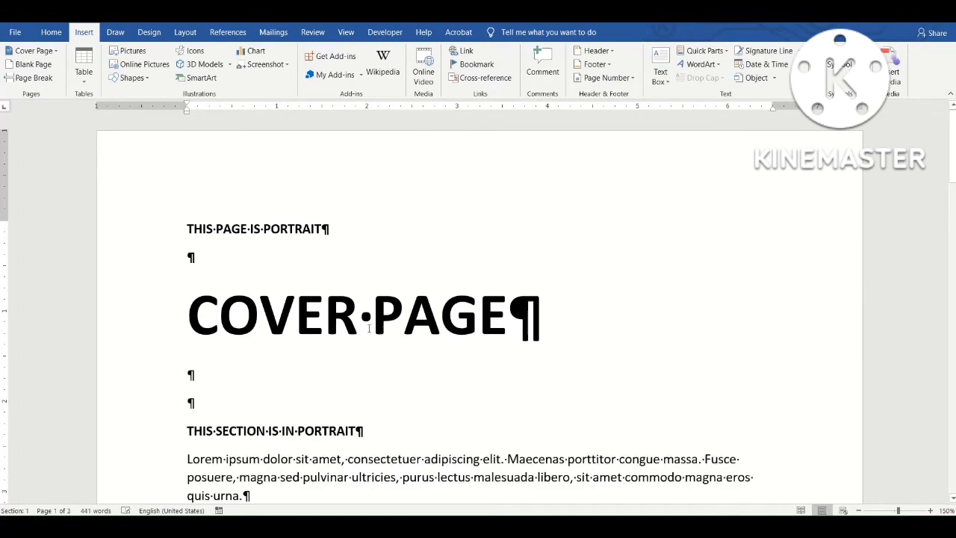
key("Delete")
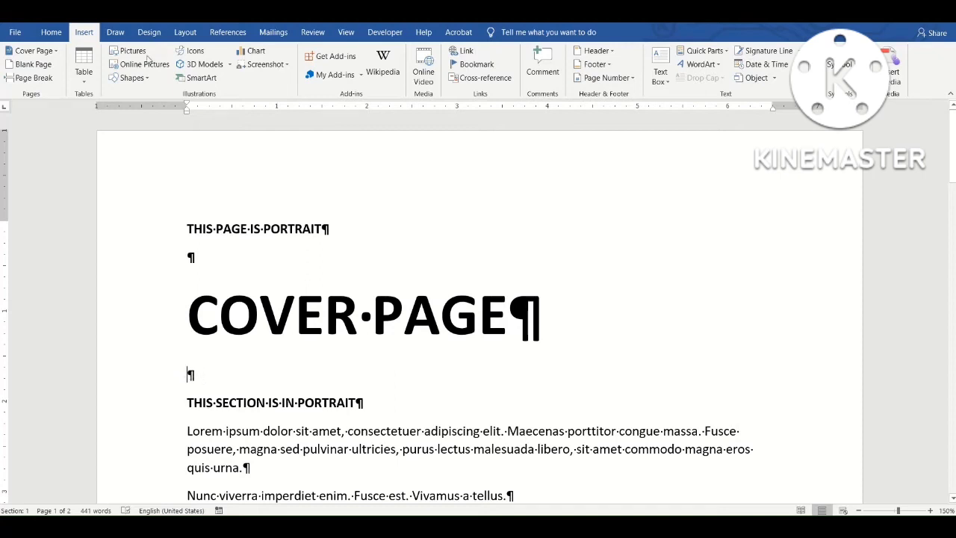
- Insert a Next Page section break between the COVER PAGE title and the THIS SECTION IS IN PORTRAIT text
left_click(185, 31)
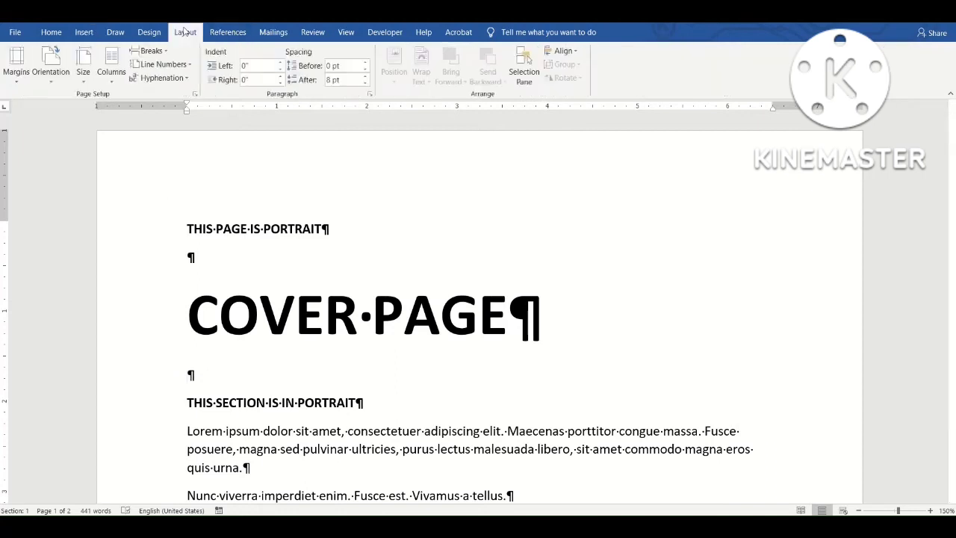
left_click(151, 51)
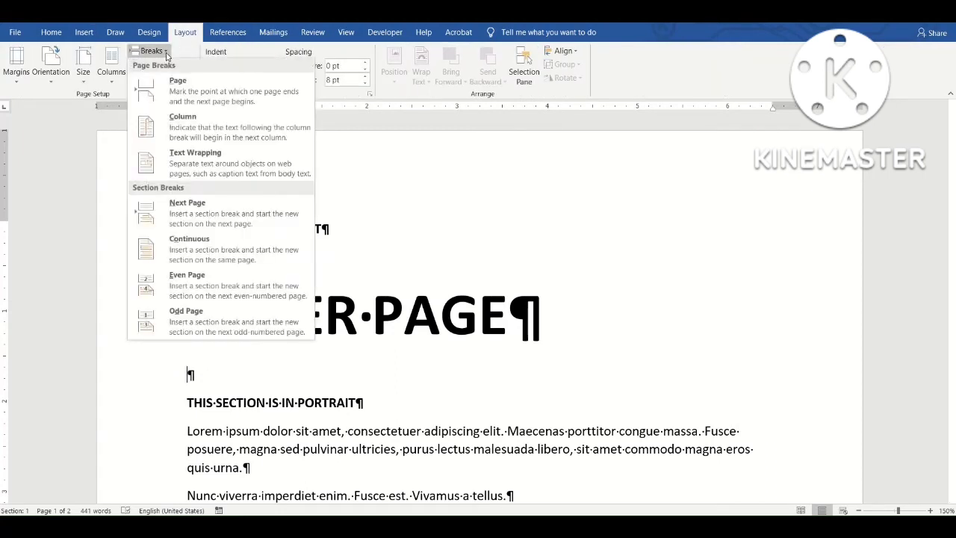
left_click(181, 216)
scroll(420, 273, "down", 2)
scroll(306, 314, "up", 4)
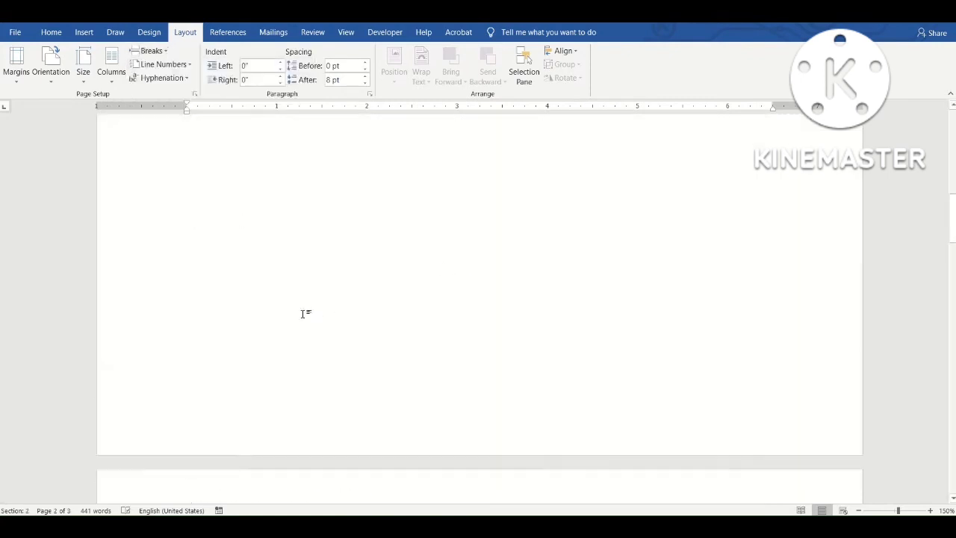
scroll(304, 303, "up", 2)
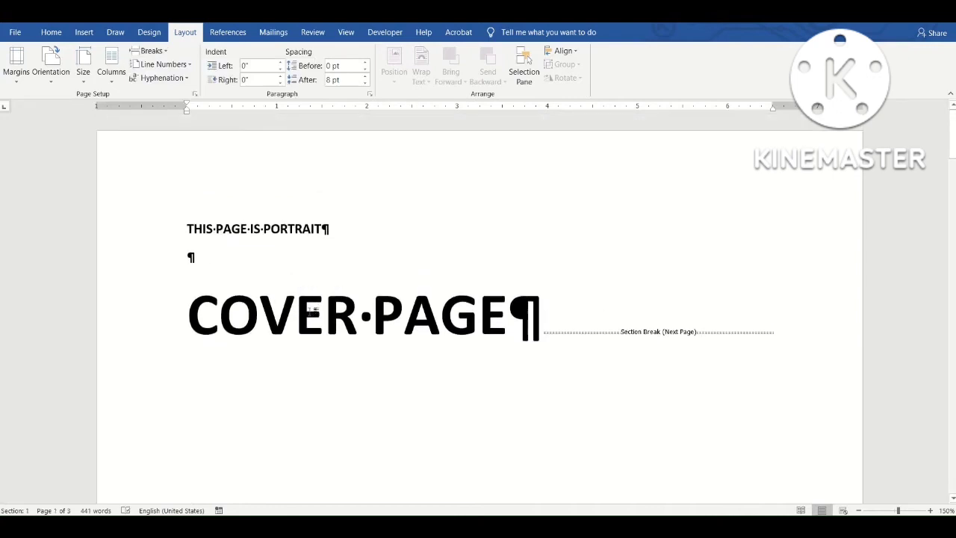
scroll(313, 312, "down", 3)
scroll(313, 318, "down", 2)
left_click(188, 242)
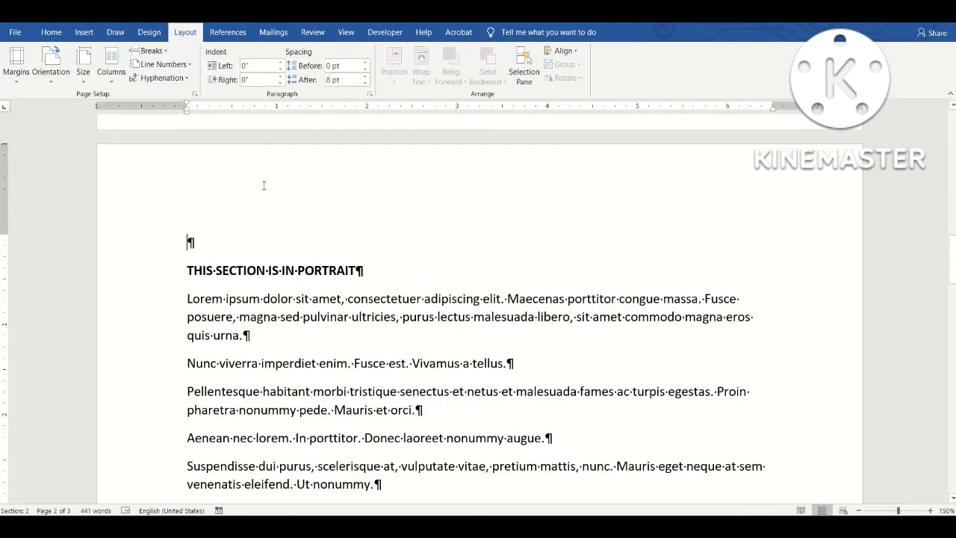
scroll(590, 217, "up", 10)
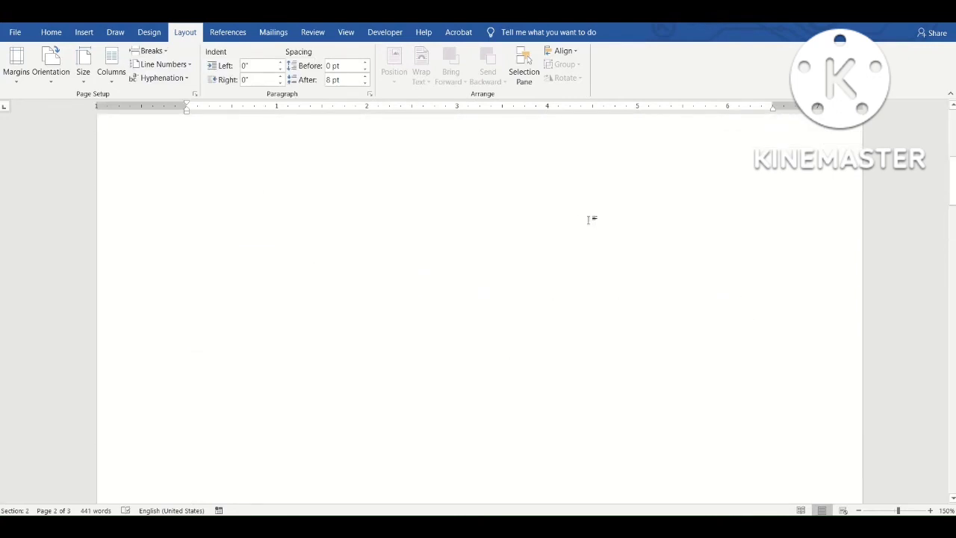
- Move the section break onto its own line below the COVER PAGE title and select that line
left_click(550, 195)
scroll(458, 277, "down", 10)
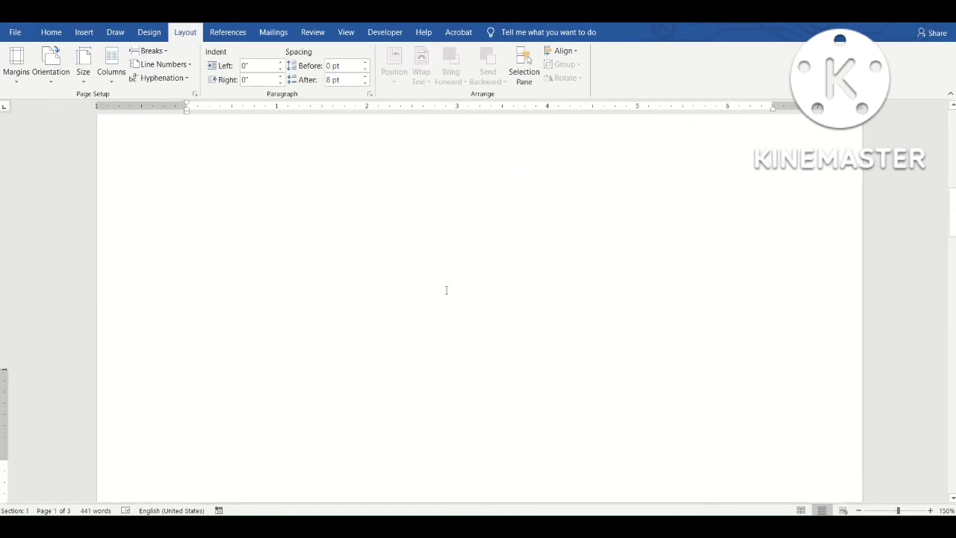
scroll(551, 264, "up", 10)
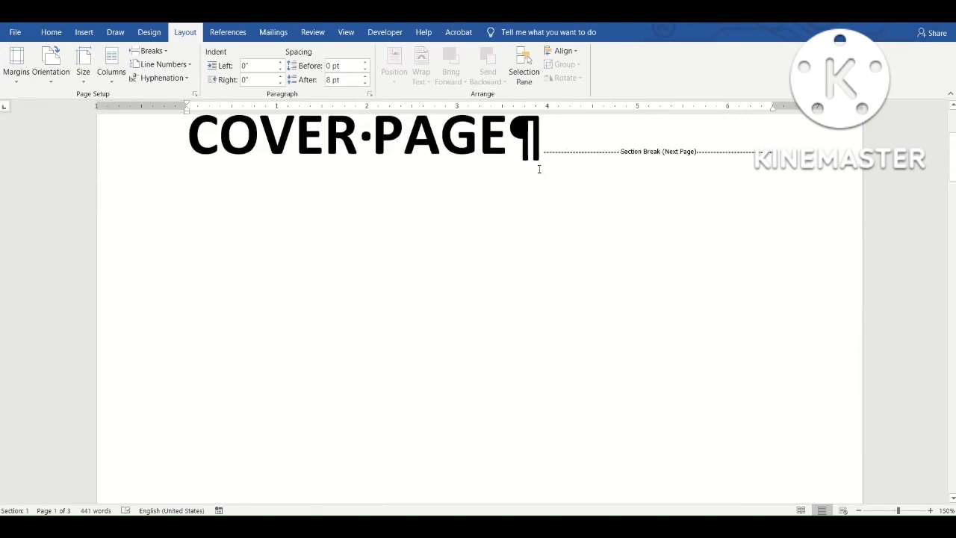
scroll(575, 151, "up", 3)
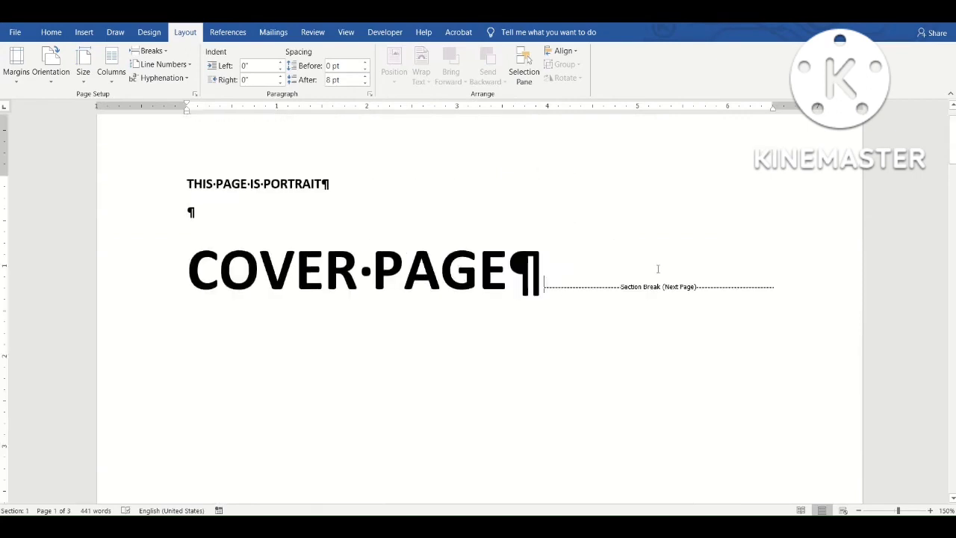
key("Return")
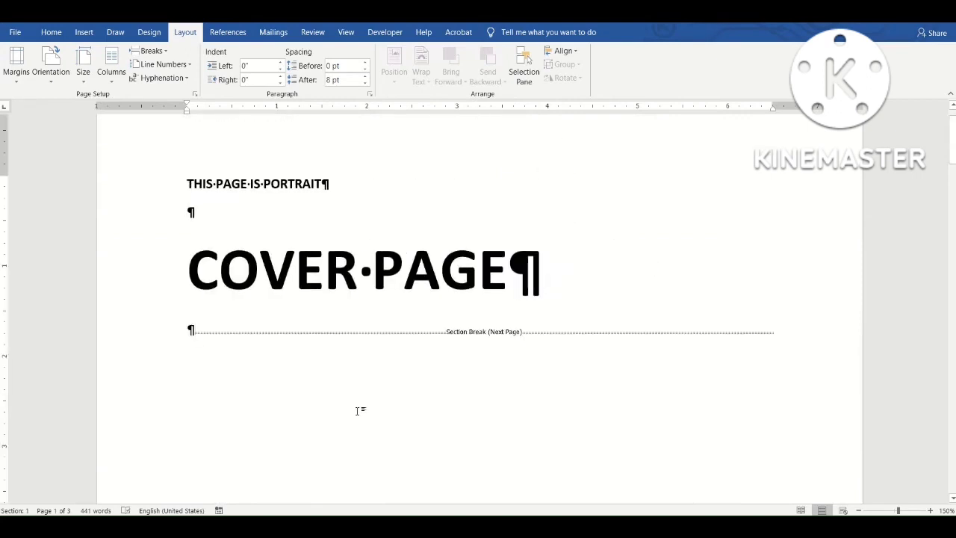
left_click(132, 267)
left_click(154, 336)
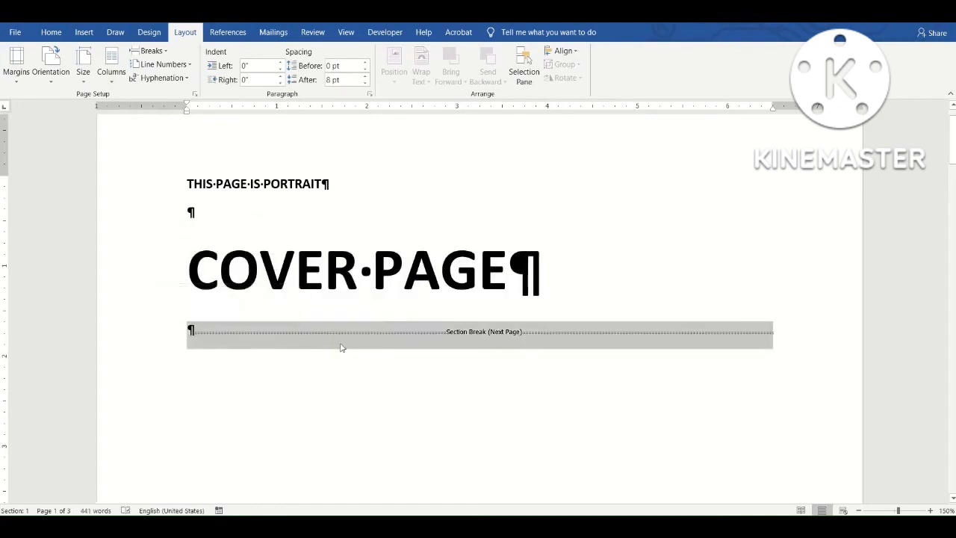
- Look through the document from the section break below the COVER PAGE title to the last page, and return to the cover page
left_click(229, 331)
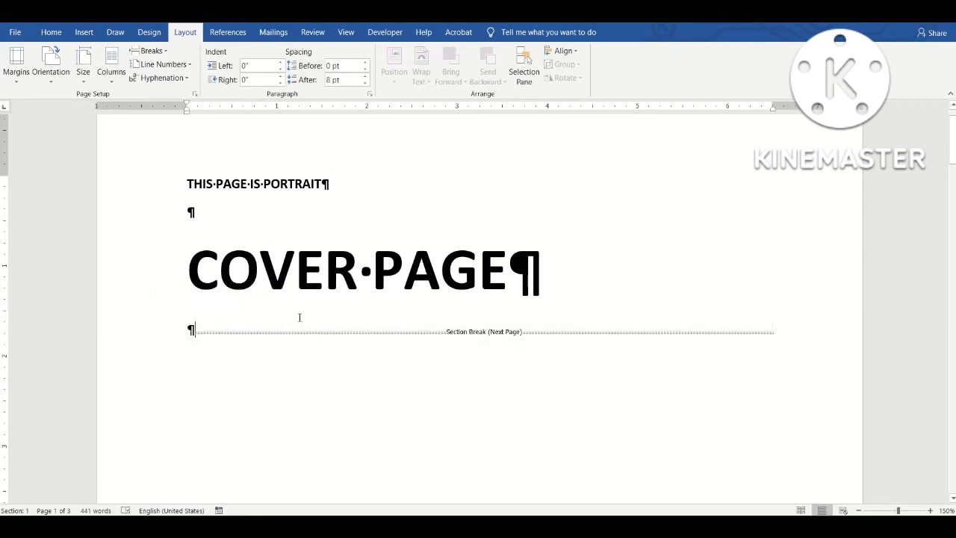
scroll(314, 315, "up", 1)
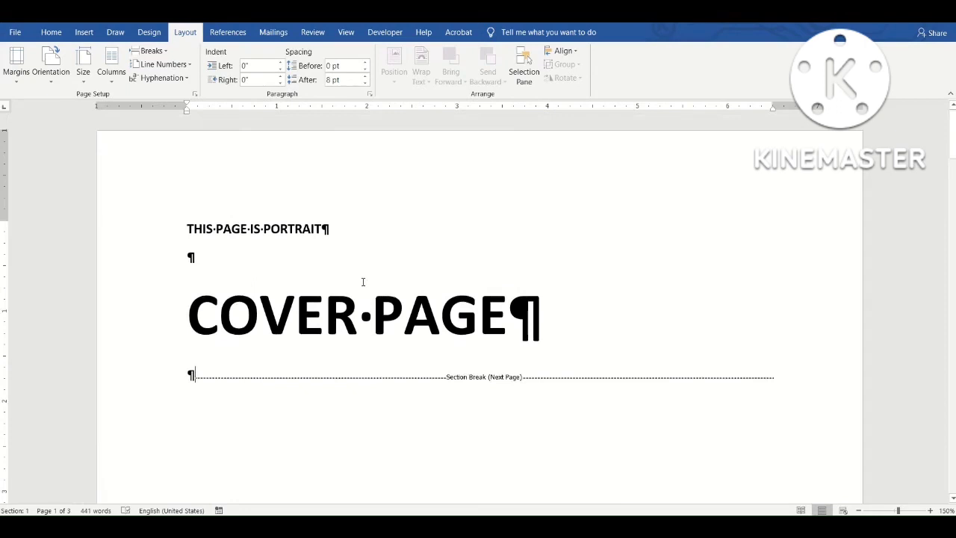
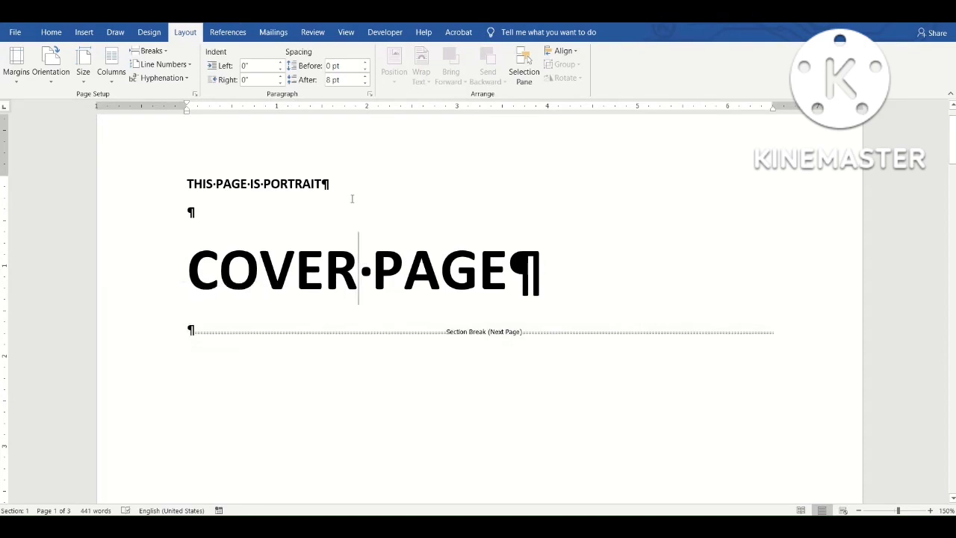
scroll(359, 234, "down", 15)
scroll(369, 266, "down", 5)
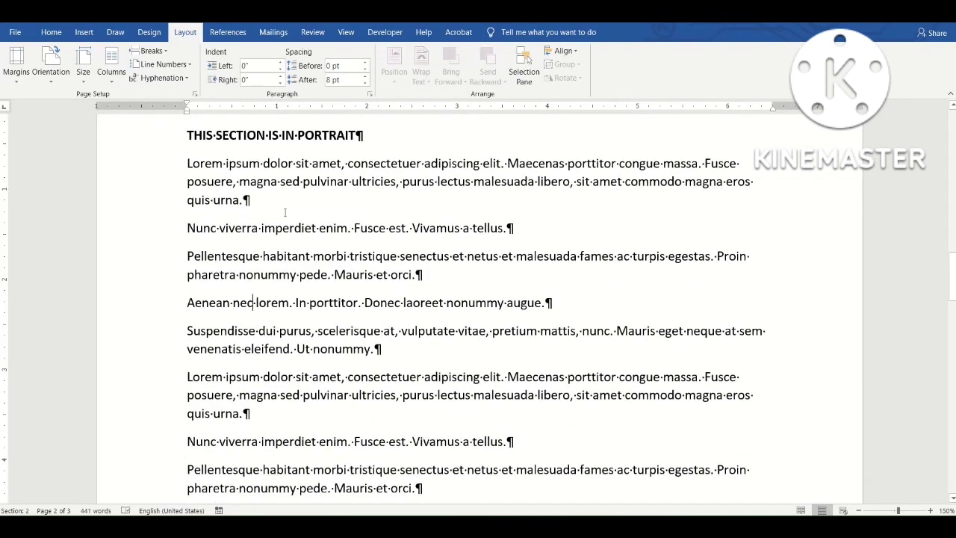
scroll(284, 212, "down", 15)
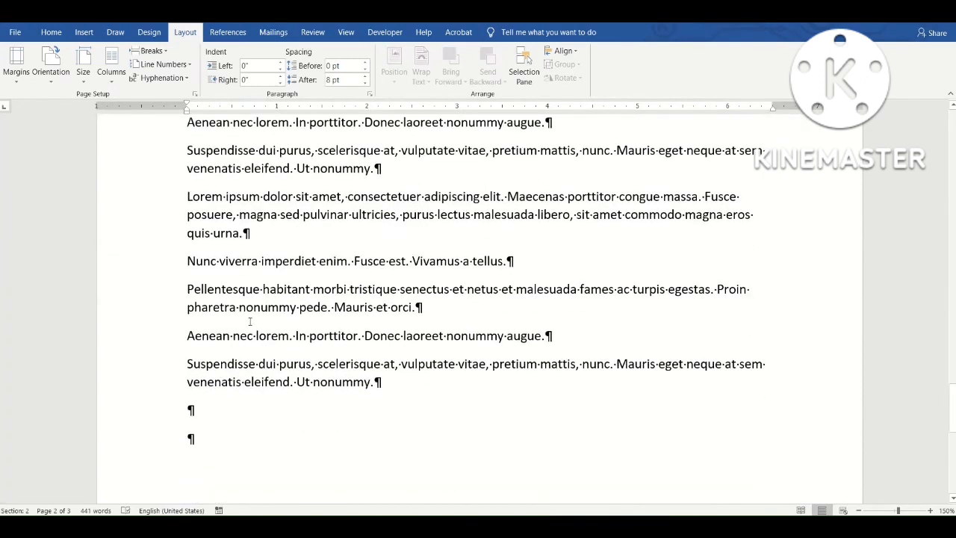
scroll(400, 299, "down", 10)
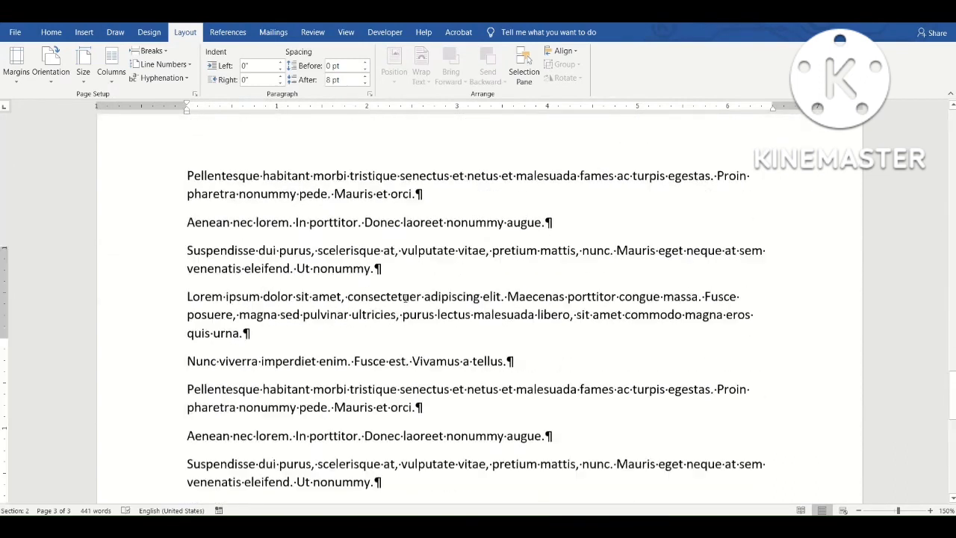
key("ctrl+Home")
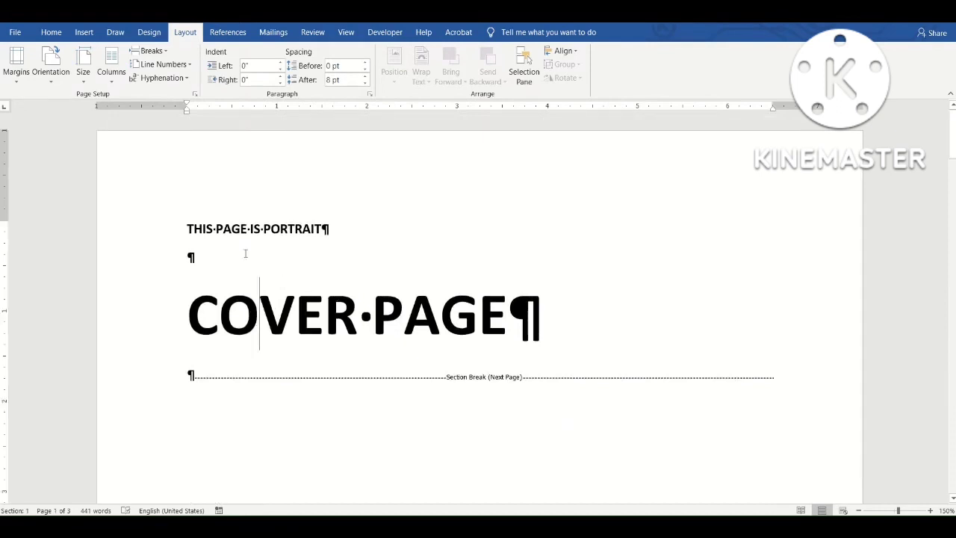
- Check the section number shown for the cover page and for the THIS SECTION IS IN PORTRAIT page
left_click(345, 261)
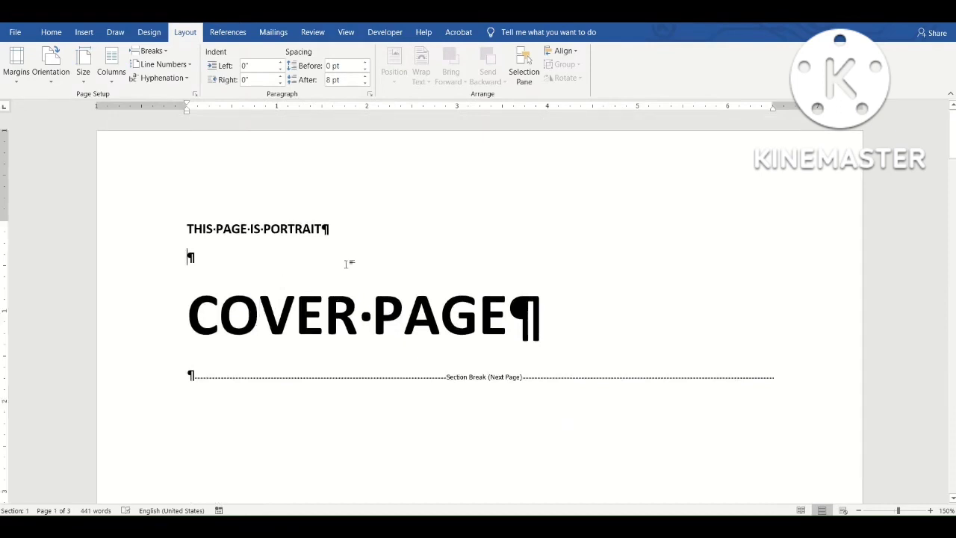
left_click(145, 381)
left_click(239, 270)
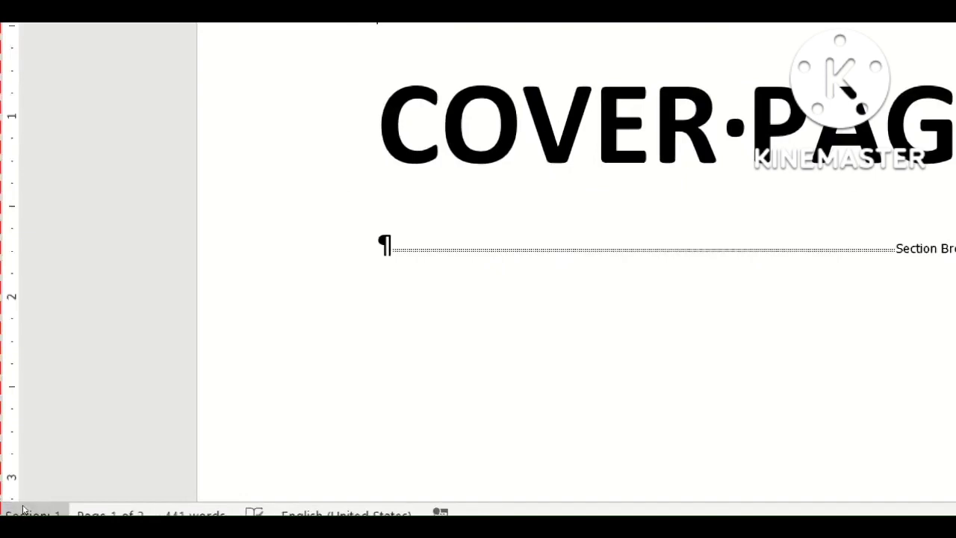
scroll(202, 342, "down", 1)
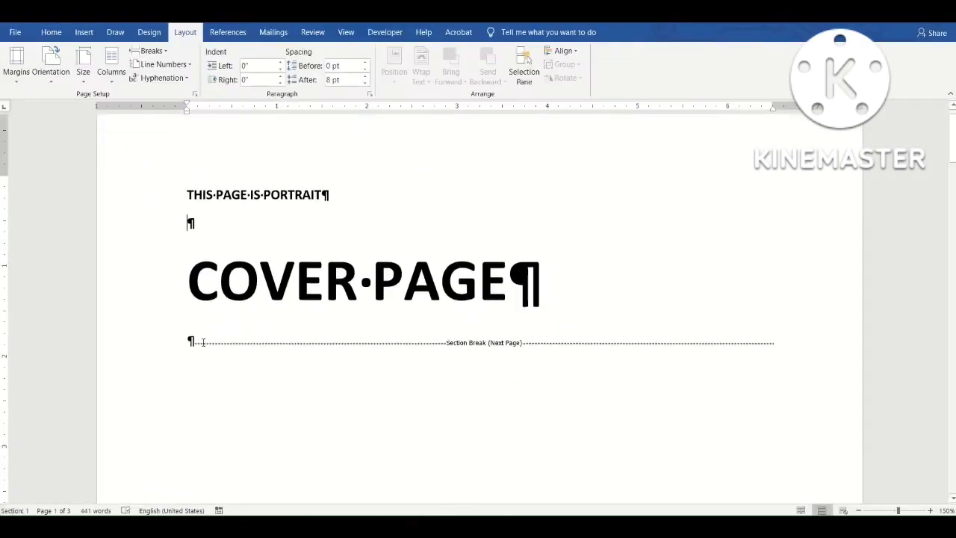
scroll(202, 342, "down", 10)
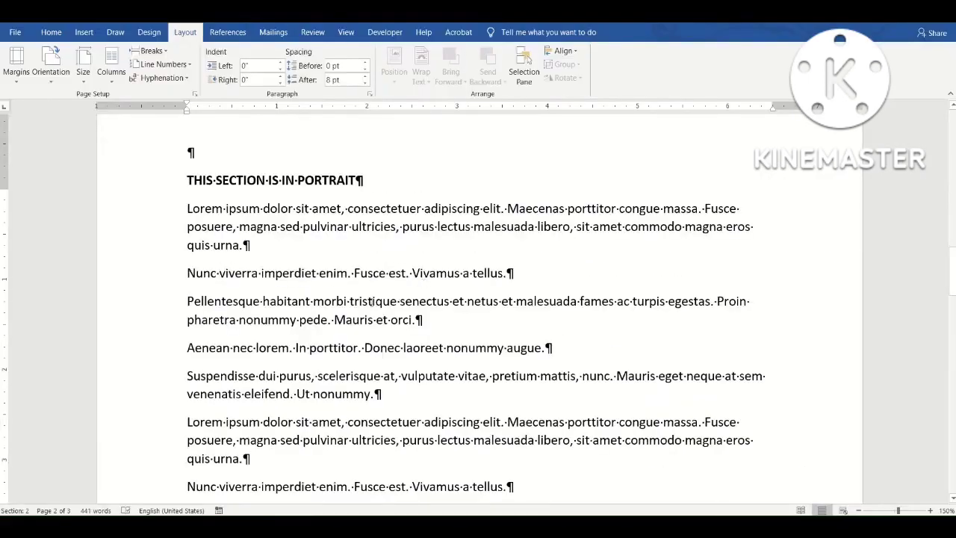
scroll(651, 65, "up", 5)
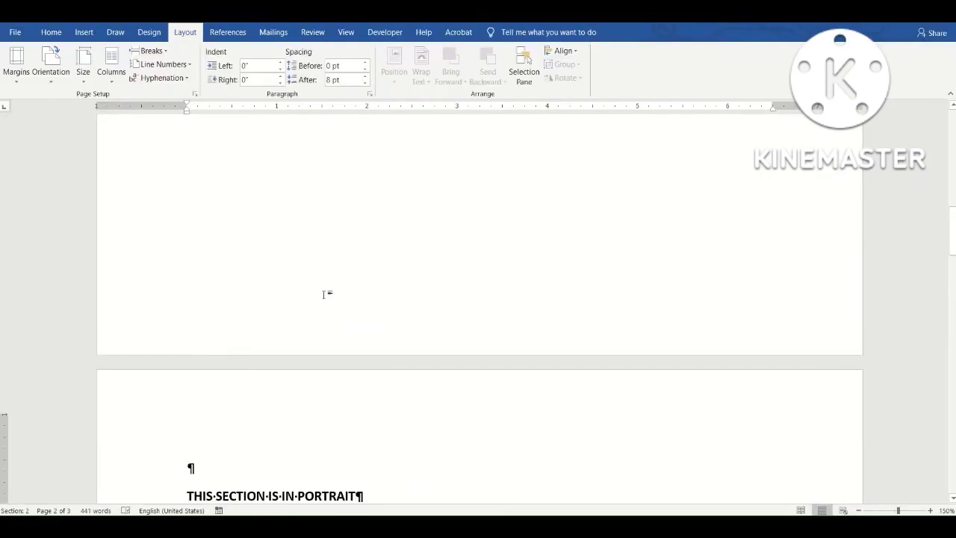
scroll(323, 294, "up", 10)
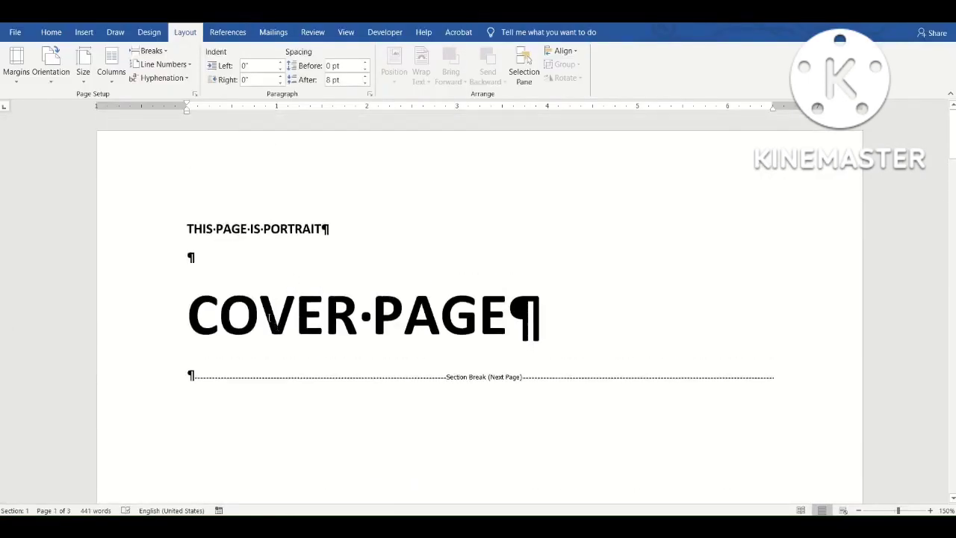
left_click(266, 317)
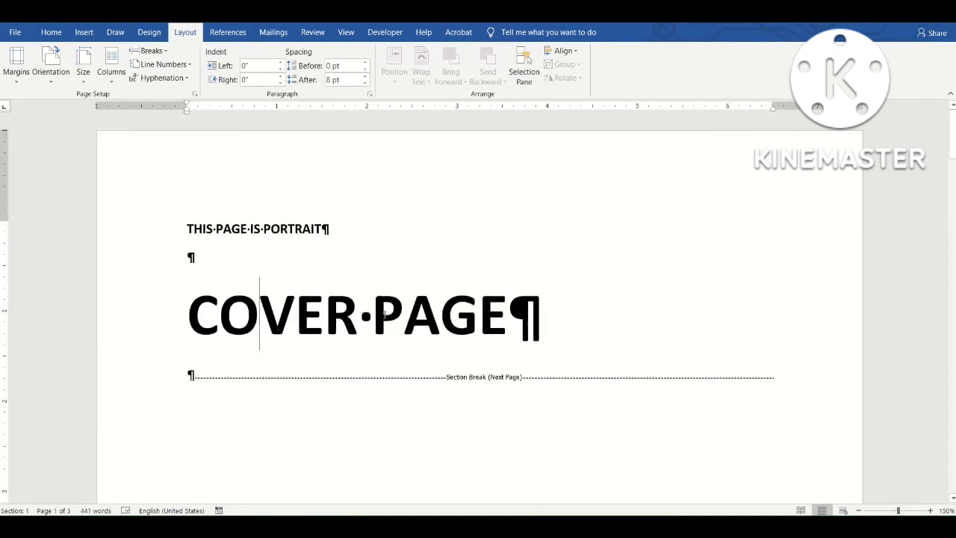
left_click(175, 322)
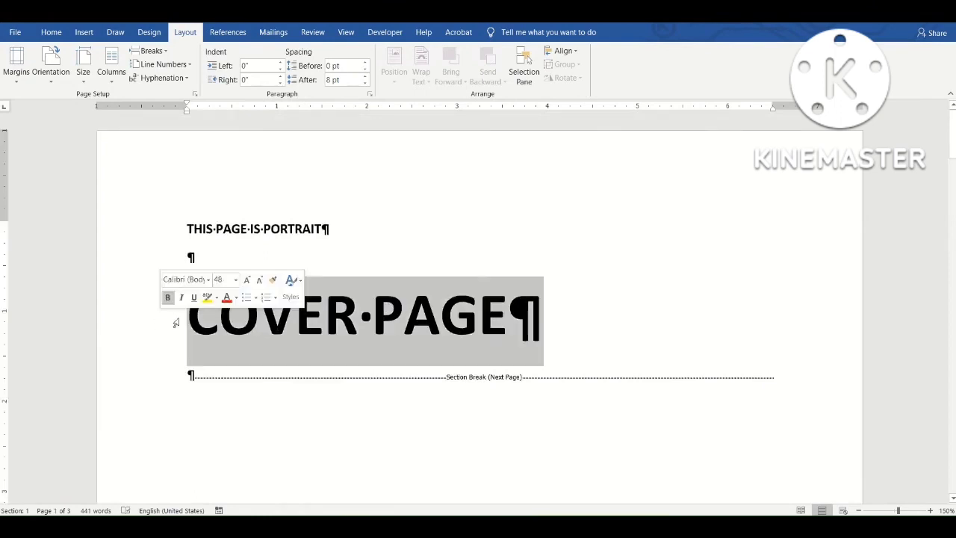
left_click(360, 315)
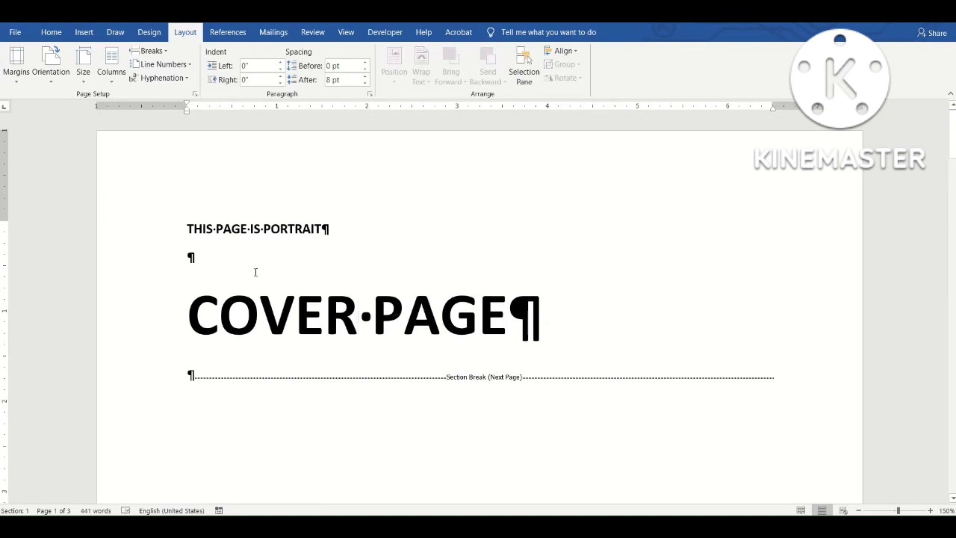
- Zoom out to 110% and set the orientation of the section starting with THIS SECTION IS IN PORTRAIT to Landscape
scroll(250, 229, "down", 1, "ctrl")
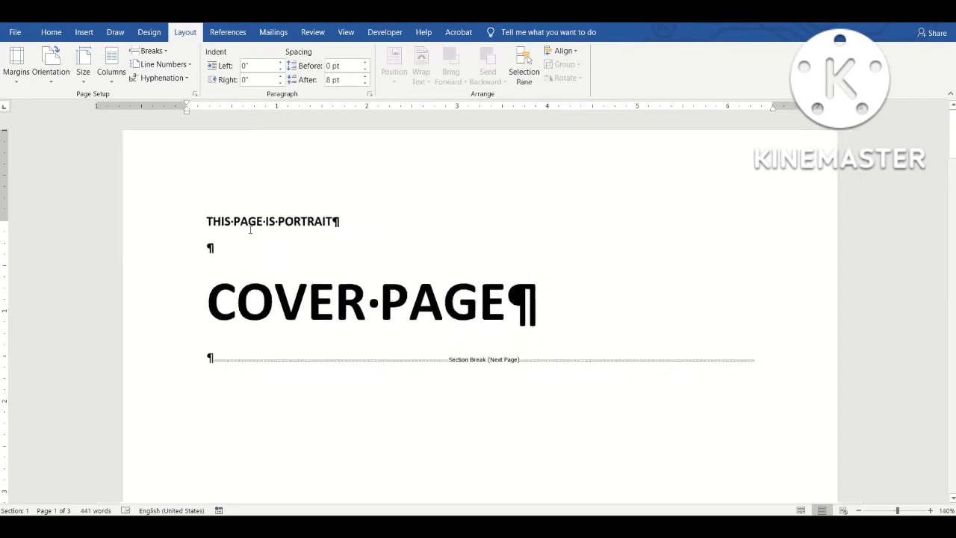
scroll(250, 230, "down", 3, "ctrl")
left_click(319, 258)
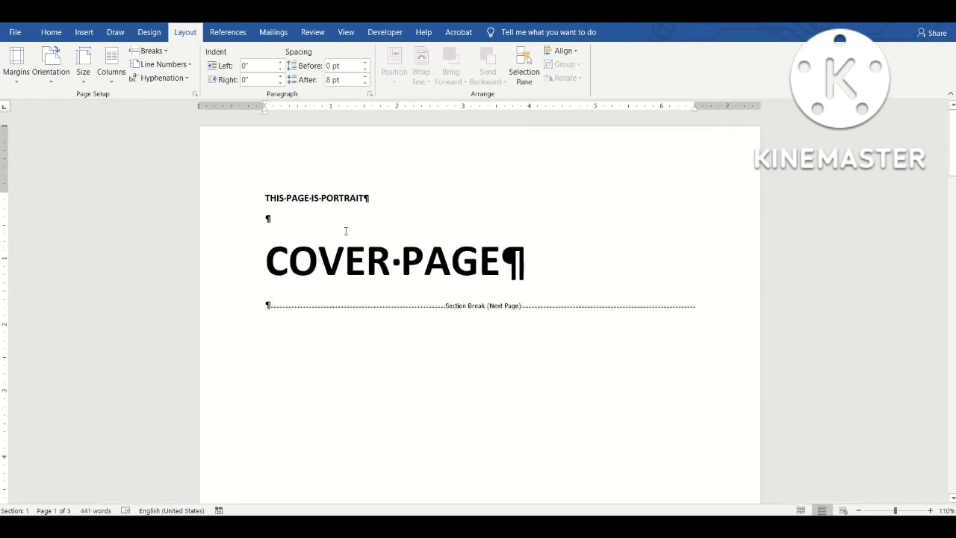
scroll(393, 231, "down", 6)
scroll(393, 251, "up", 6)
scroll(384, 275, "down", 1)
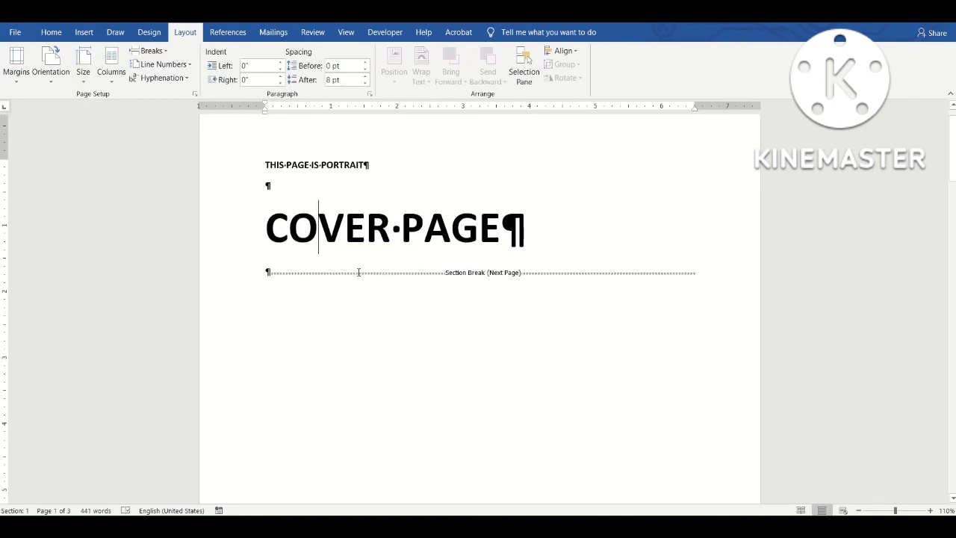
scroll(441, 299, "down", 20)
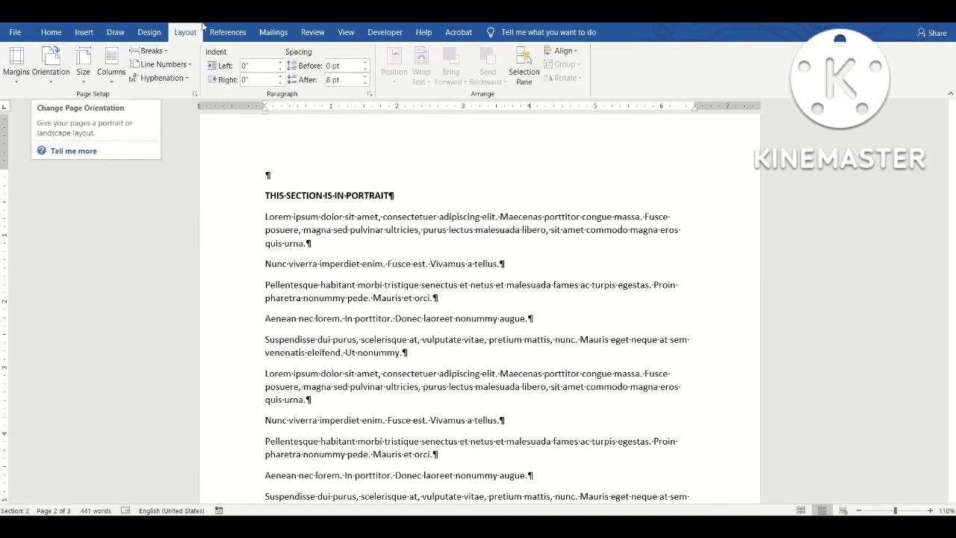
left_click(59, 81)
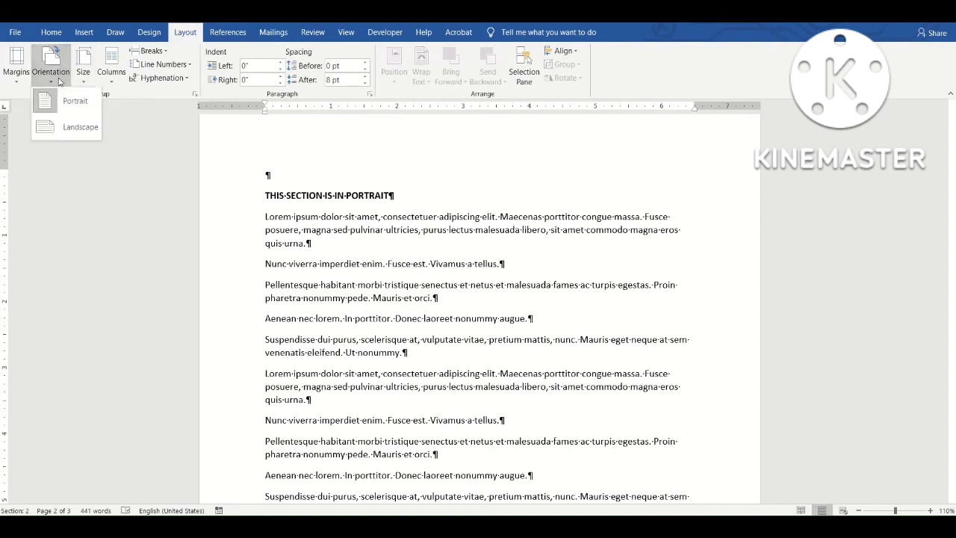
left_click(74, 127)
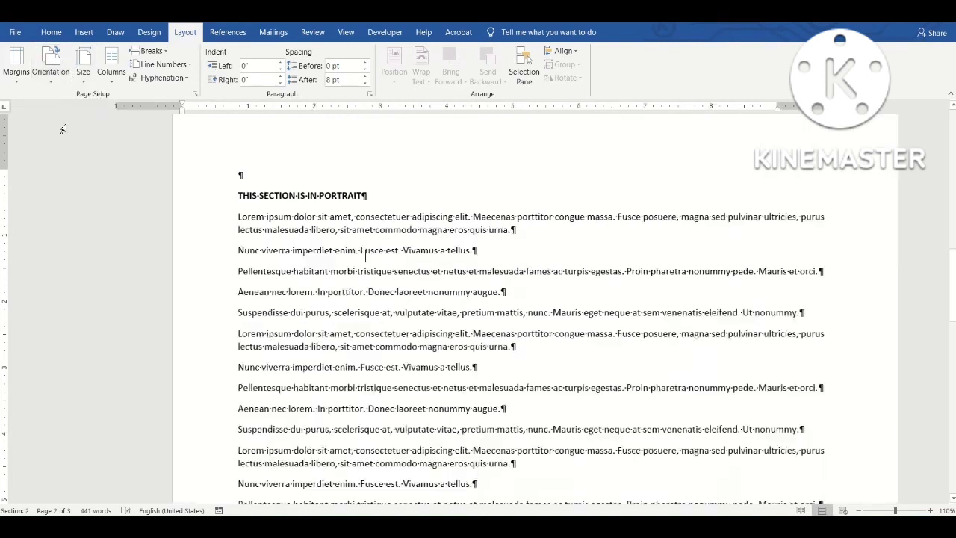
- Zoom out to 90% and examine the page orientation of the body text section and the cover page
scroll(630, 264, "down", 4)
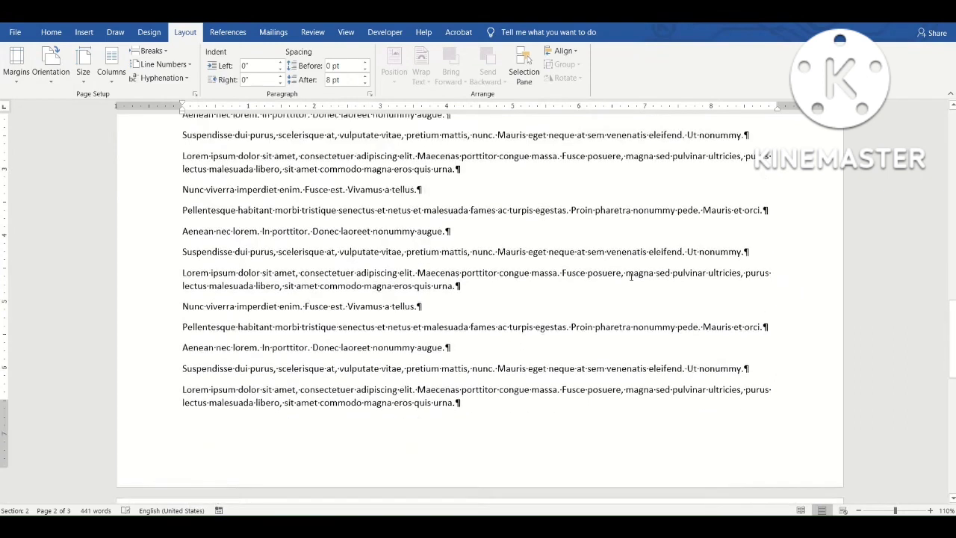
scroll(632, 275, "up", 5)
scroll(631, 278, "up", 1)
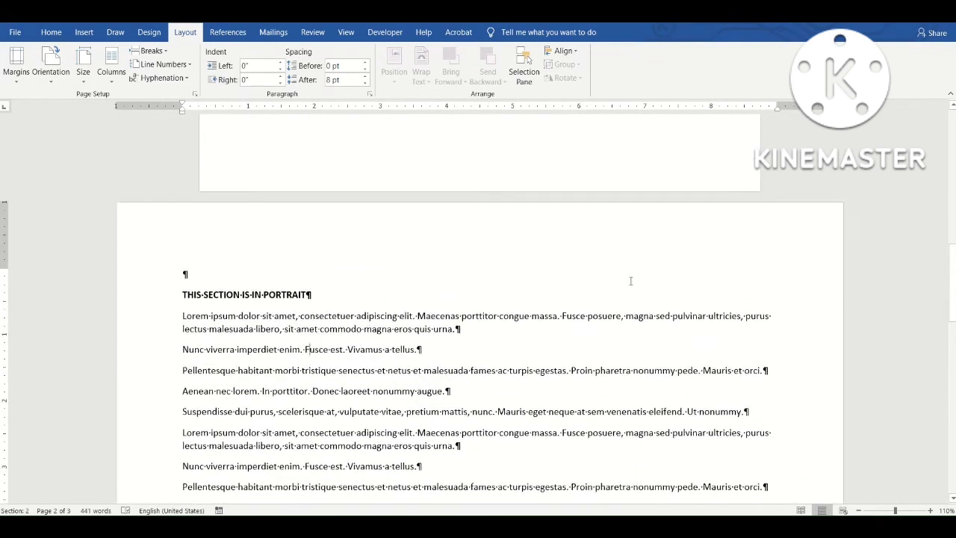
scroll(630, 279, "down", 1)
scroll(583, 281, "down", 1)
scroll(583, 281, "down", 2, "ctrl")
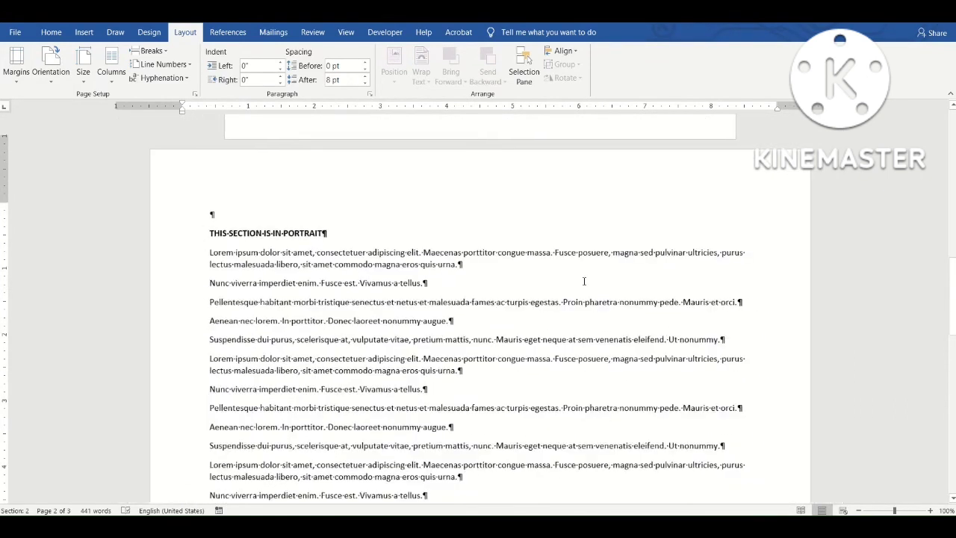
scroll(512, 306, "up", 10)
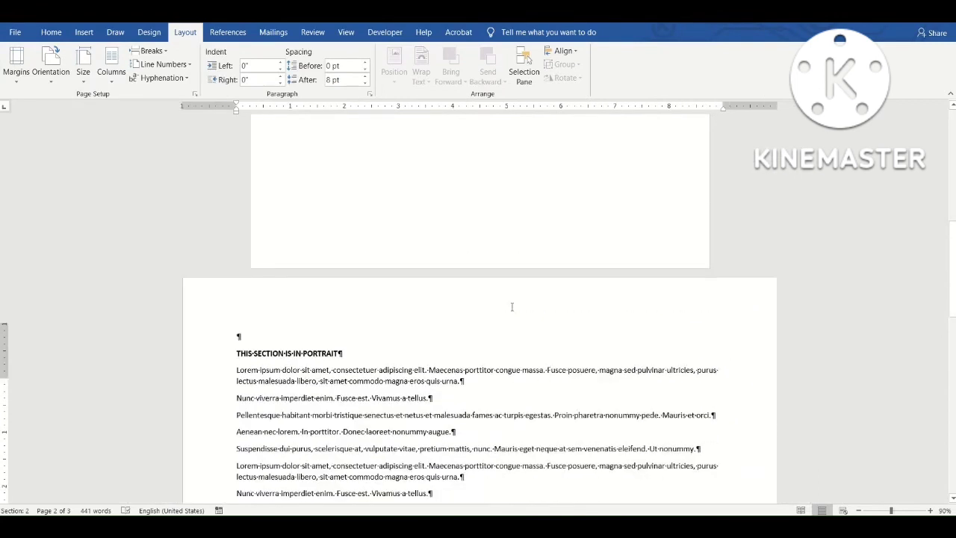
scroll(515, 306, "up", 1)
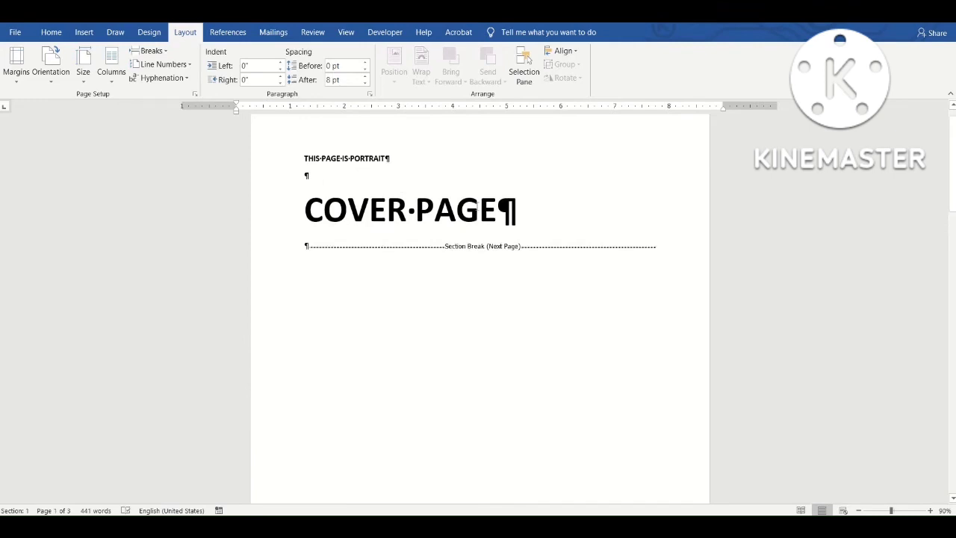
scroll(455, 205, "up", 1)
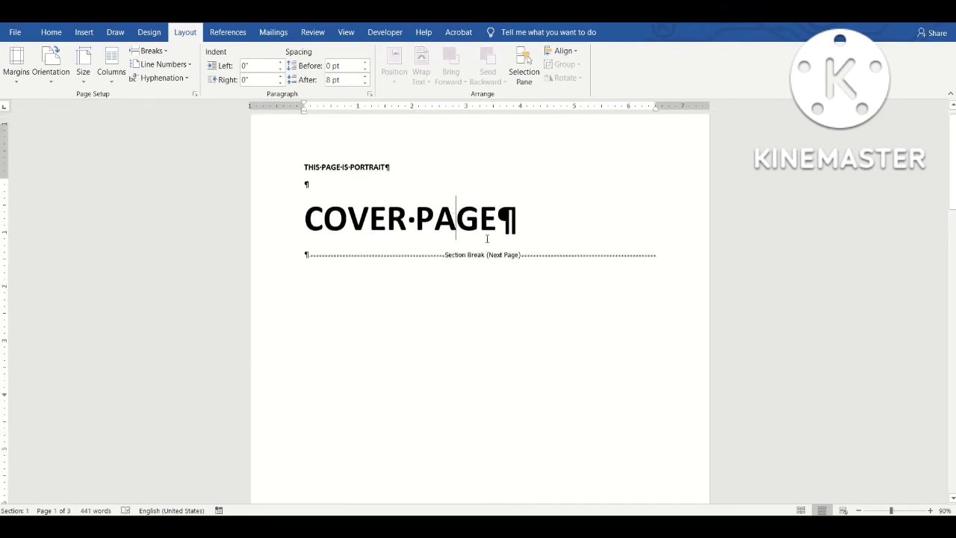
- Compare the cover page with the pages after the section break, placing the cursor in each section to check its number
scroll(503, 292, "down", 10)
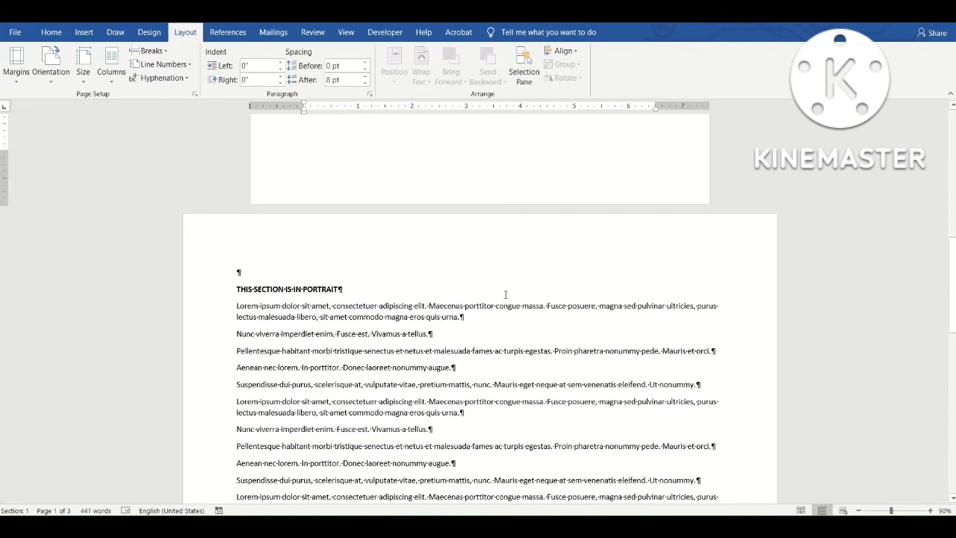
scroll(450, 384, "down", 3)
scroll(540, 367, "up", 10)
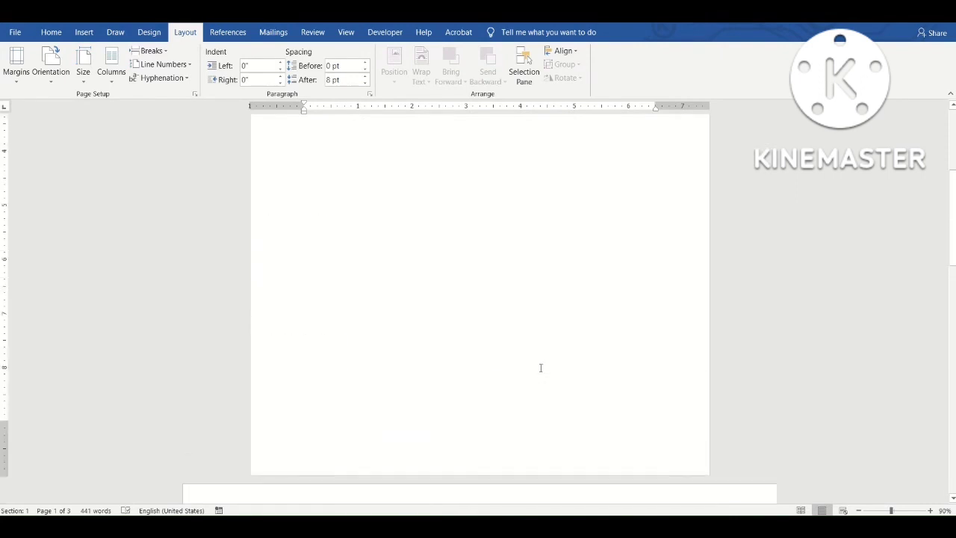
scroll(550, 358, "down", 4)
scroll(555, 351, "up", 10)
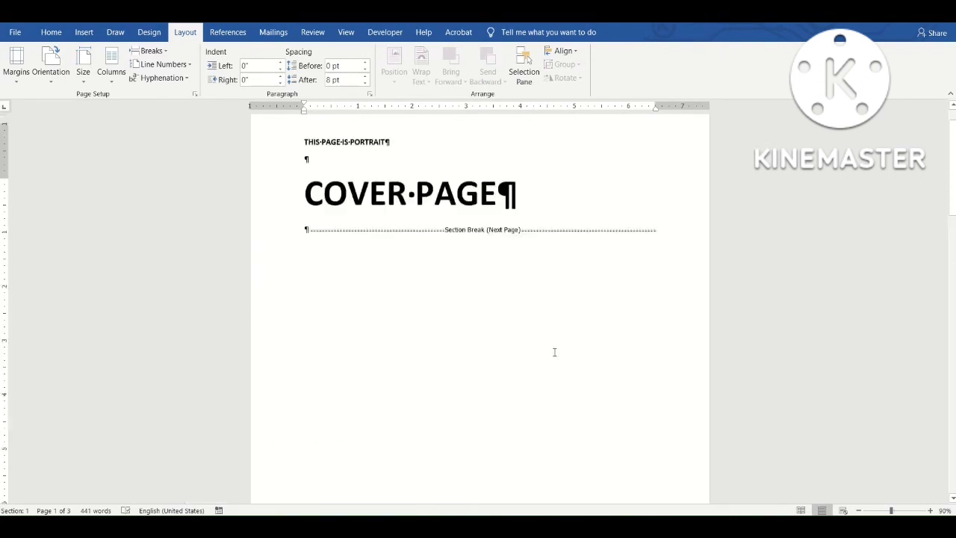
left_click(455, 233)
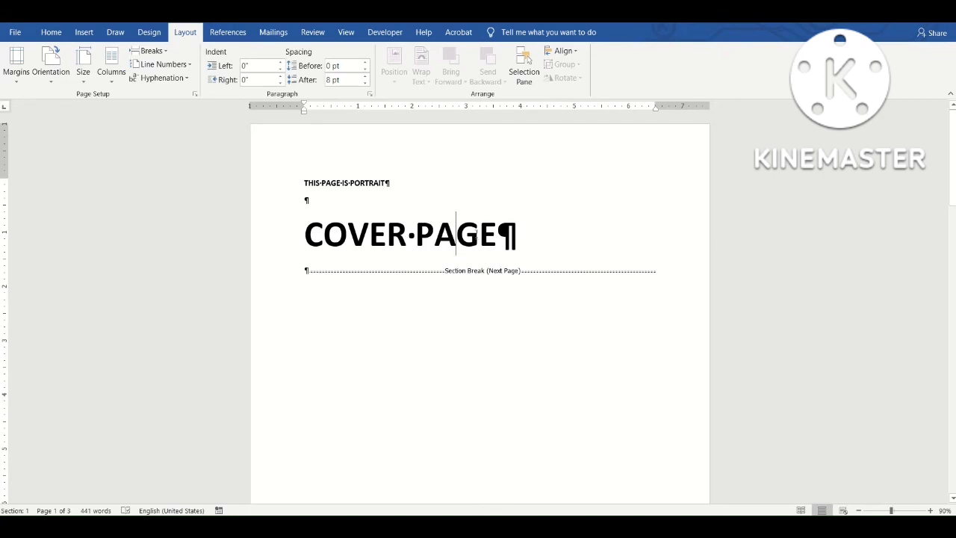
scroll(484, 266, "down", 7)
scroll(491, 283, "down", 3)
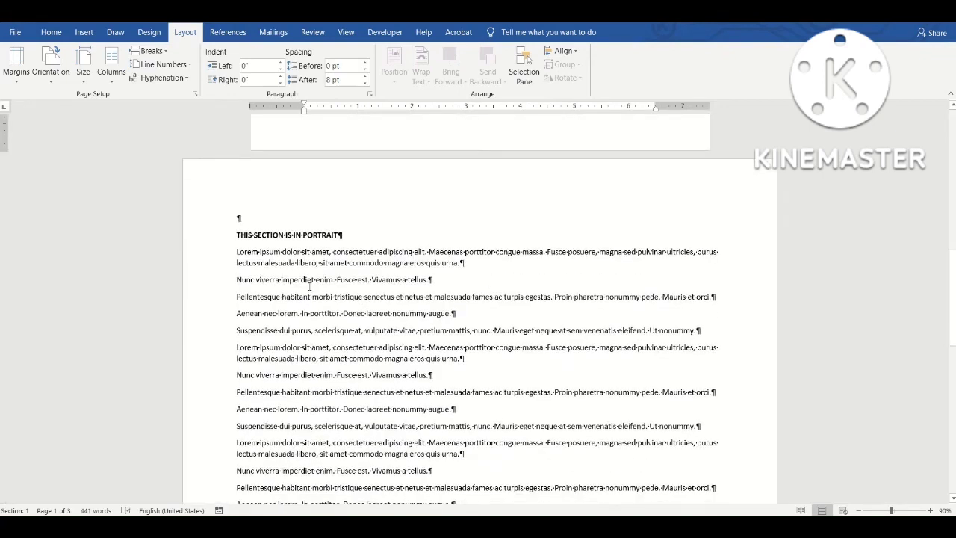
left_click(402, 323)
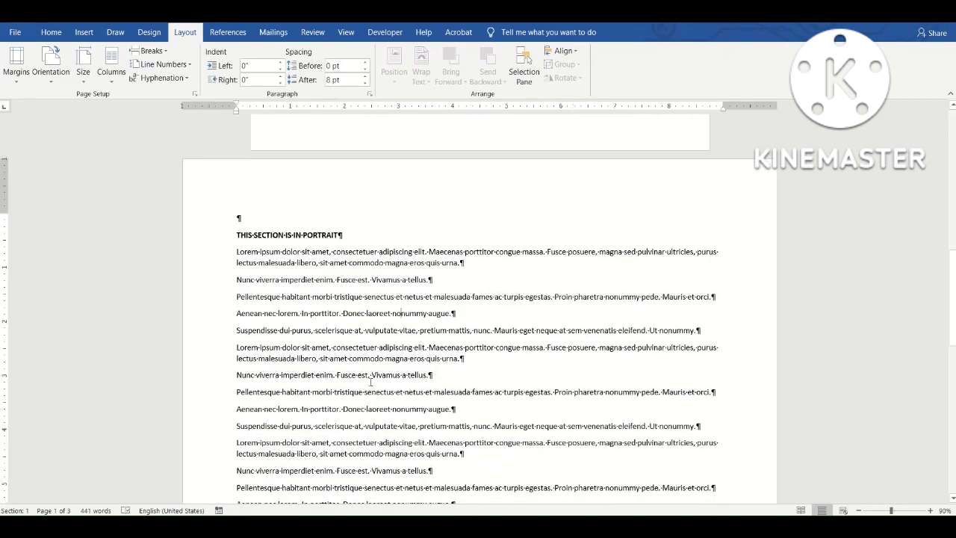
scroll(512, 324, "down", 4)
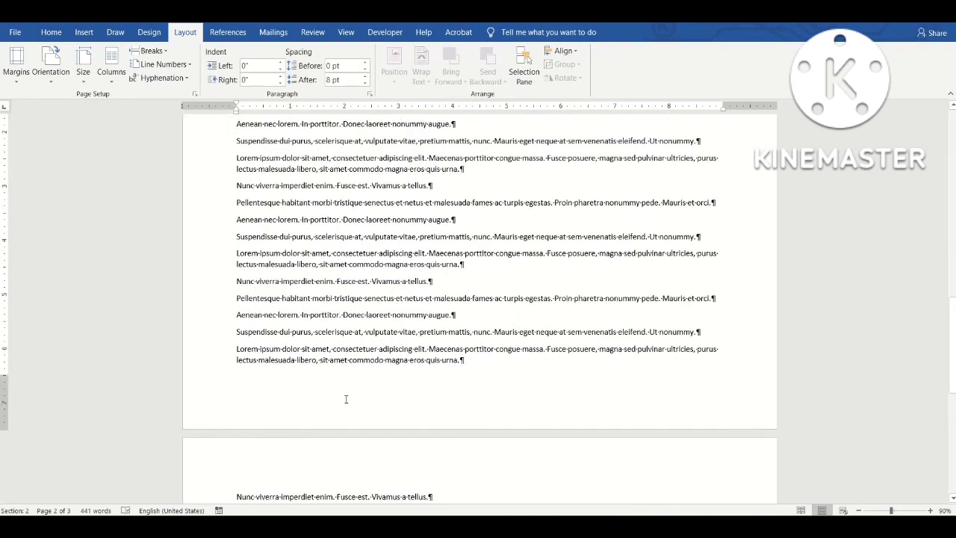
- Open the Section 2 footer for editing and turn off its link to the previous section
scroll(350, 398, "up", 20)
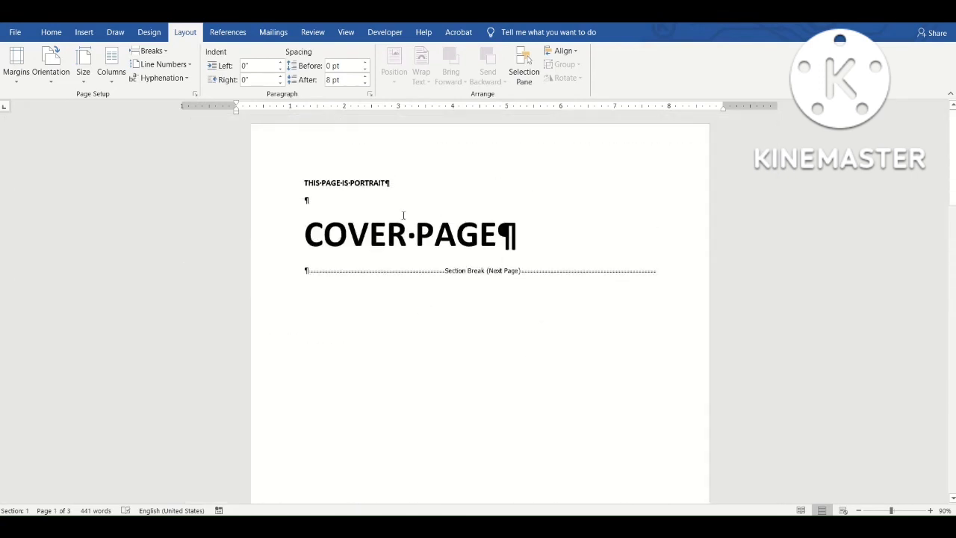
scroll(601, 354, "down", 15)
scroll(618, 359, "down", 4)
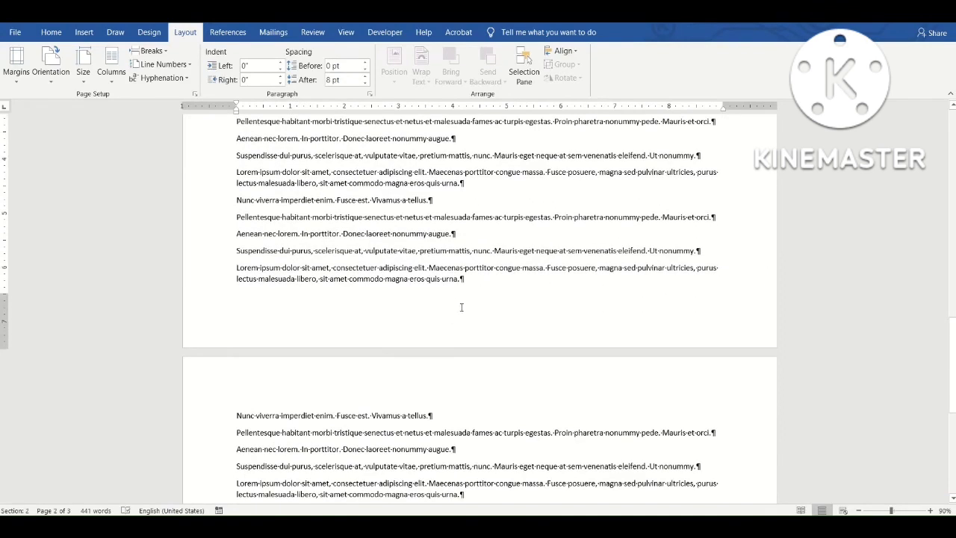
double_click(460, 306)
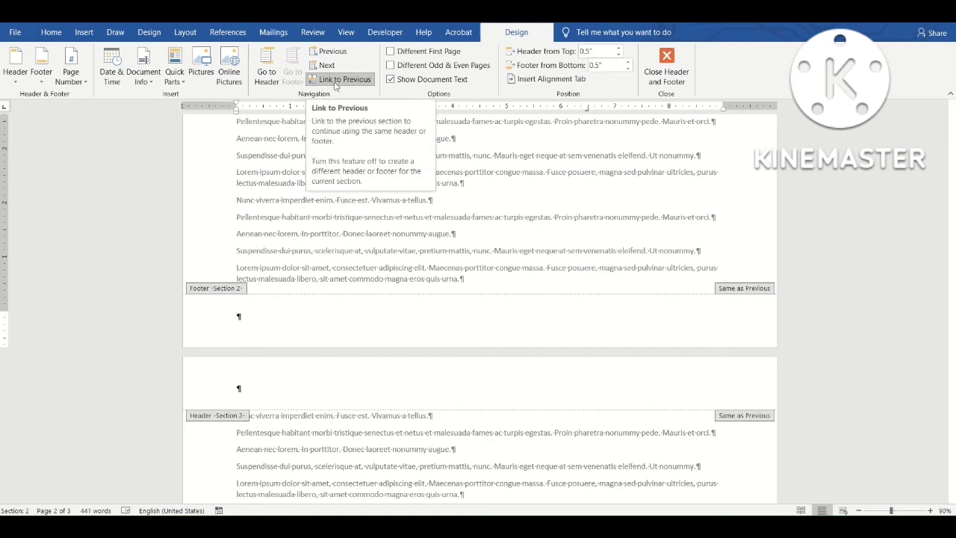
left_click(335, 80)
- Insert a Plain Number 1 page number at the bottom of the page in the Section 2 footer
scroll(379, 331, "up", 3)
scroll(381, 414, "down", 2)
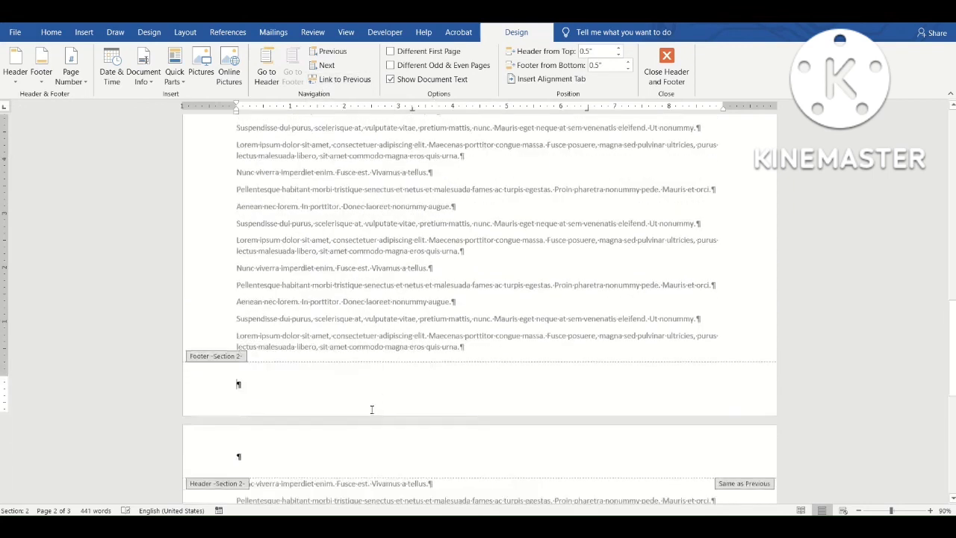
scroll(269, 337, "down", 2)
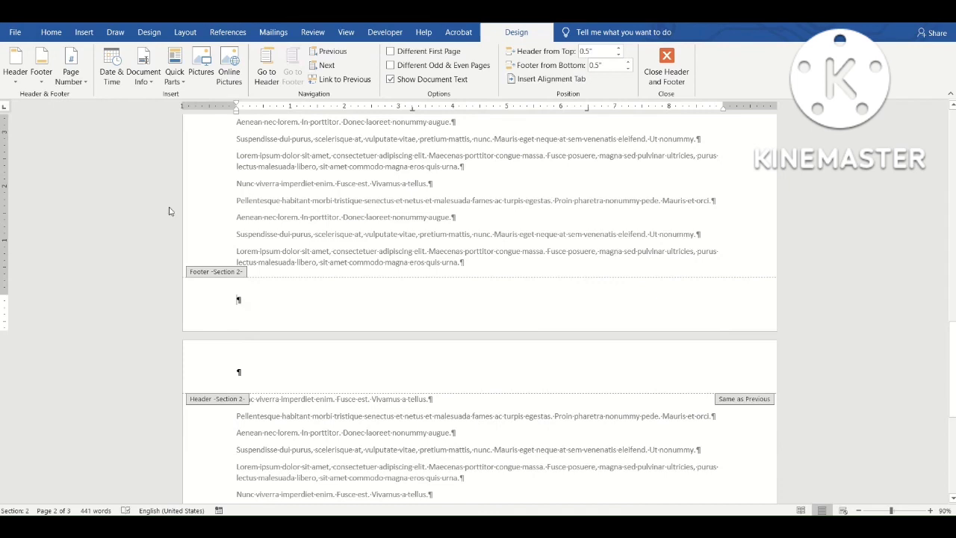
left_click(82, 80)
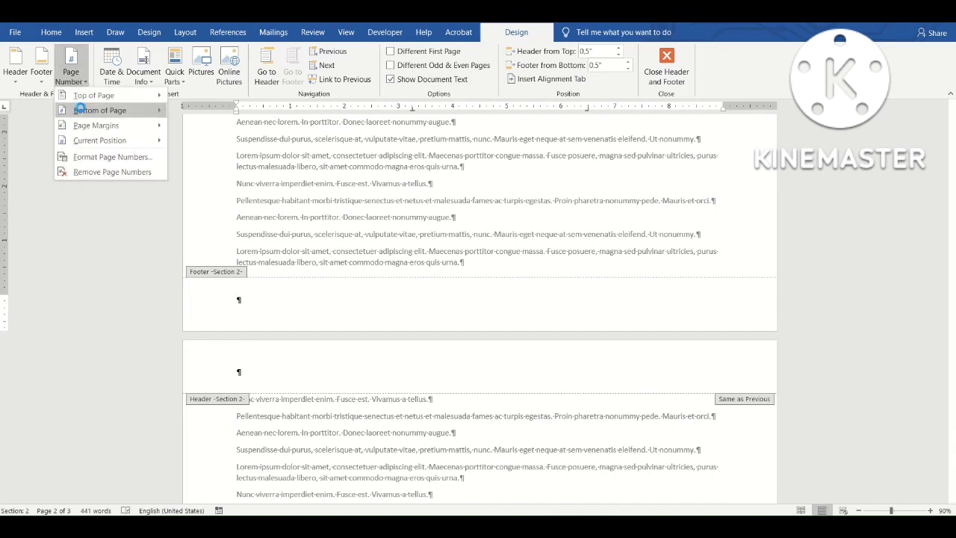
left_click(80, 109)
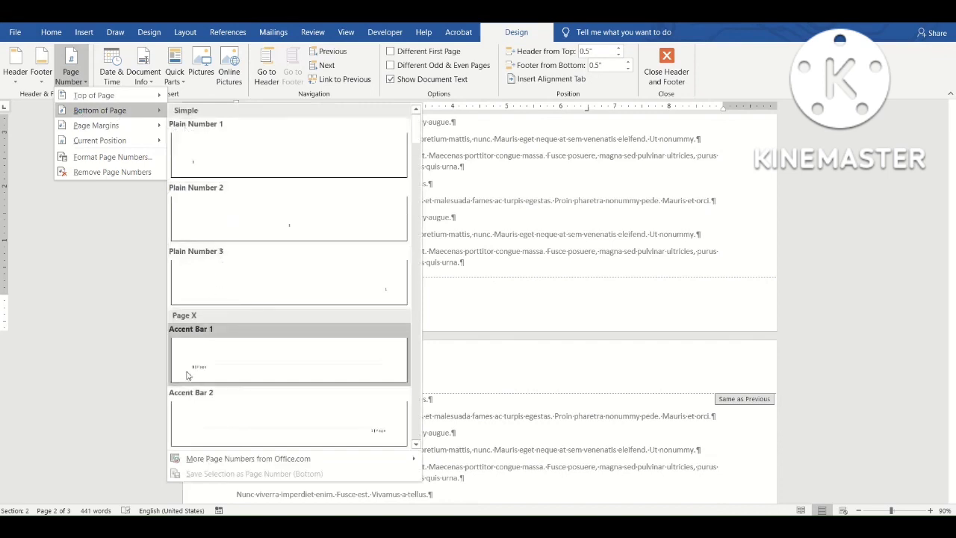
left_click(193, 166)
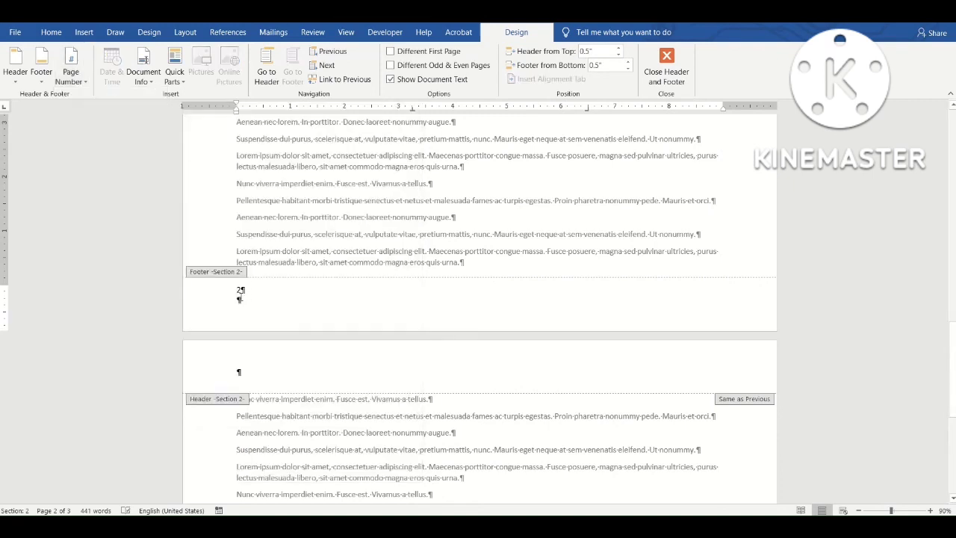
- Compare the page numbering in the Section 2 footers with the cover page's header and footer
scroll(288, 309, "down", 10)
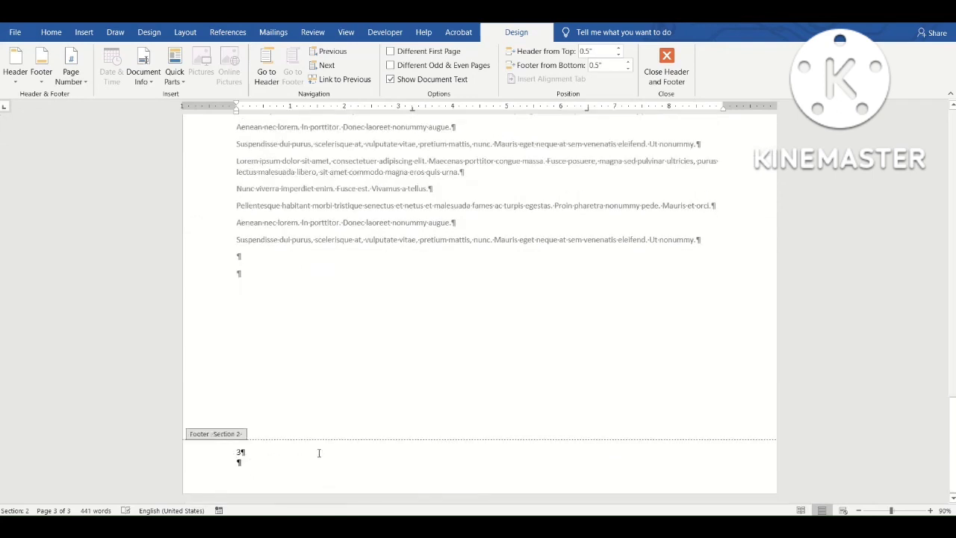
scroll(318, 452, "up", 10)
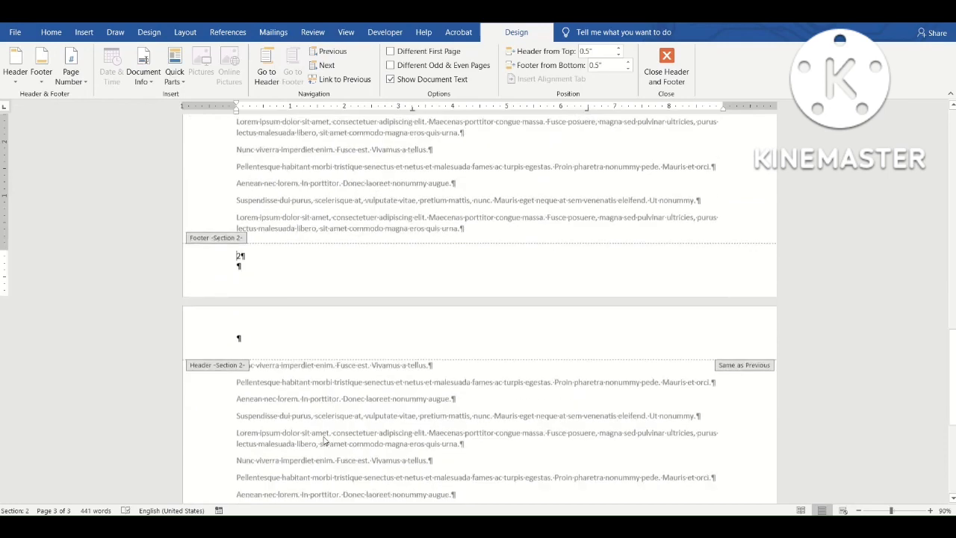
scroll(352, 441, "up", 10)
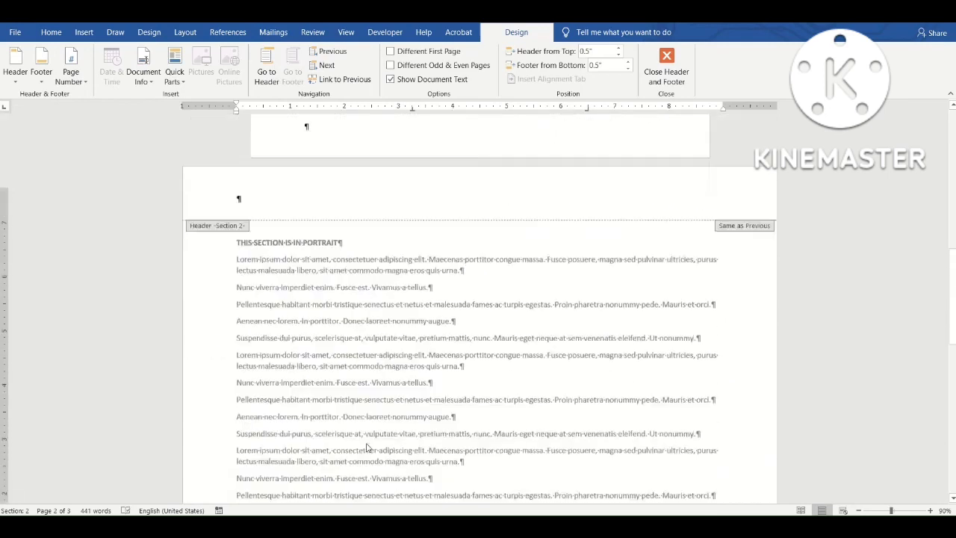
scroll(366, 447, "up", 10)
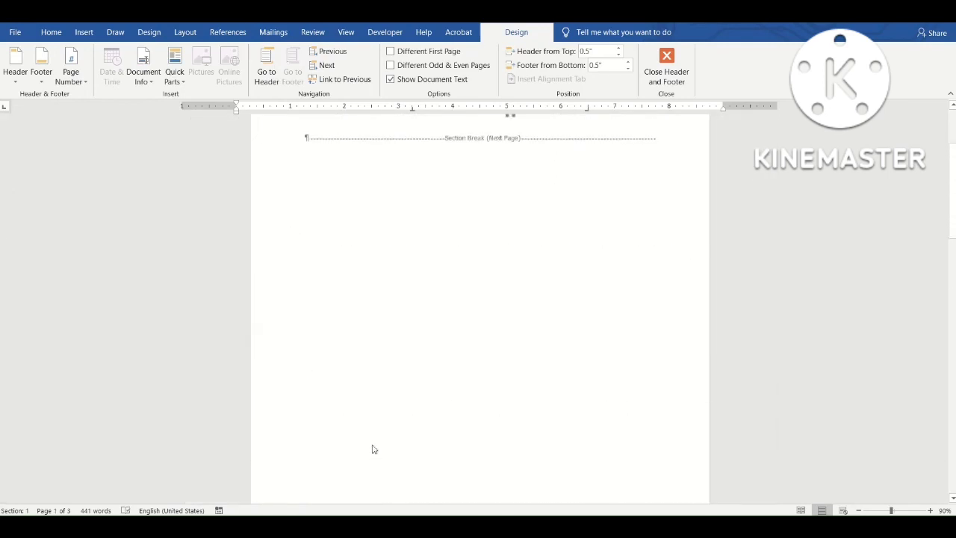
scroll(372, 445, "up", 5)
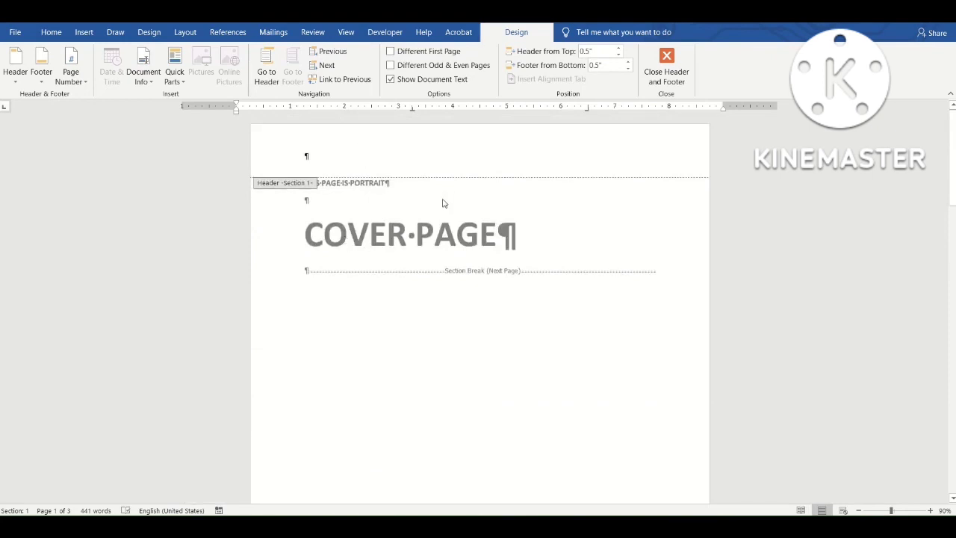
scroll(442, 203, "down", 10)
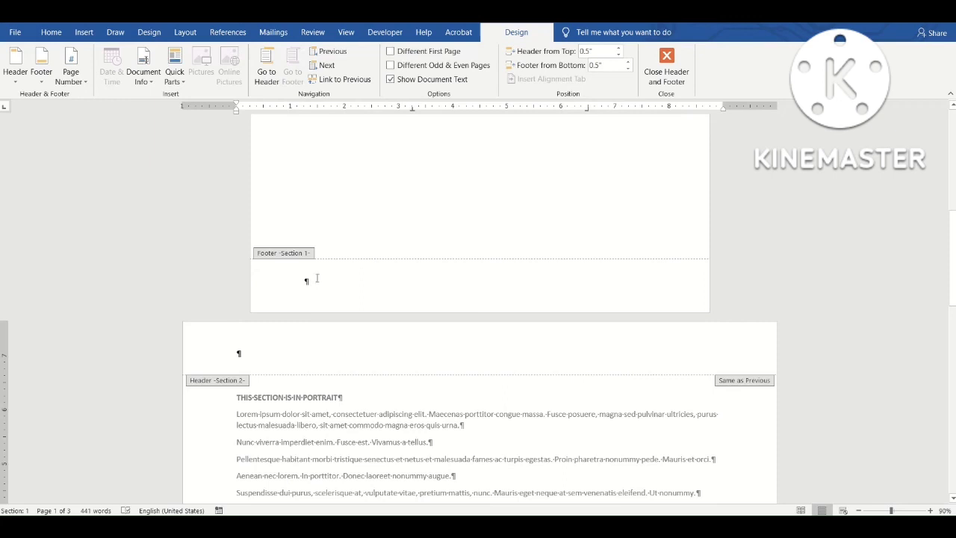
scroll(319, 298, "down", 6)
scroll(336, 283, "up", 5)
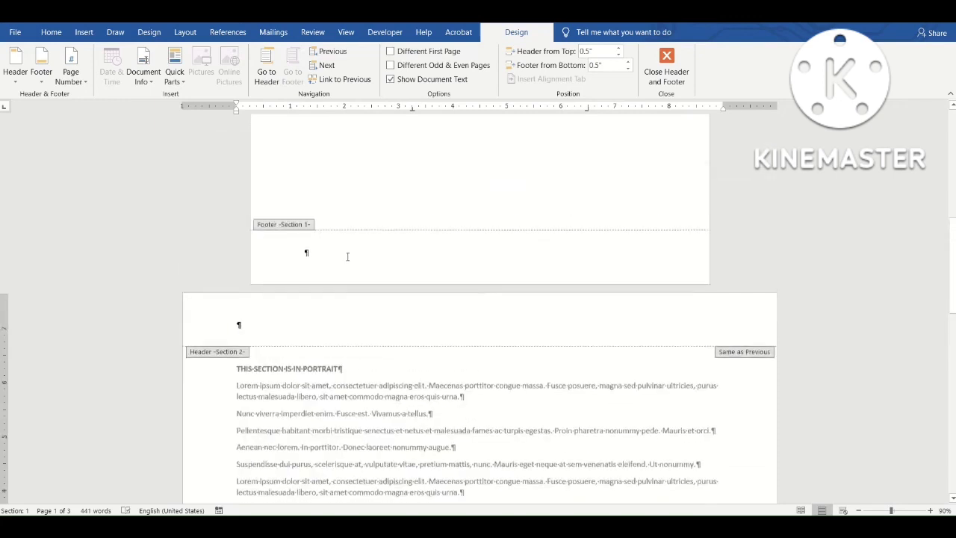
scroll(425, 283, "down", 5)
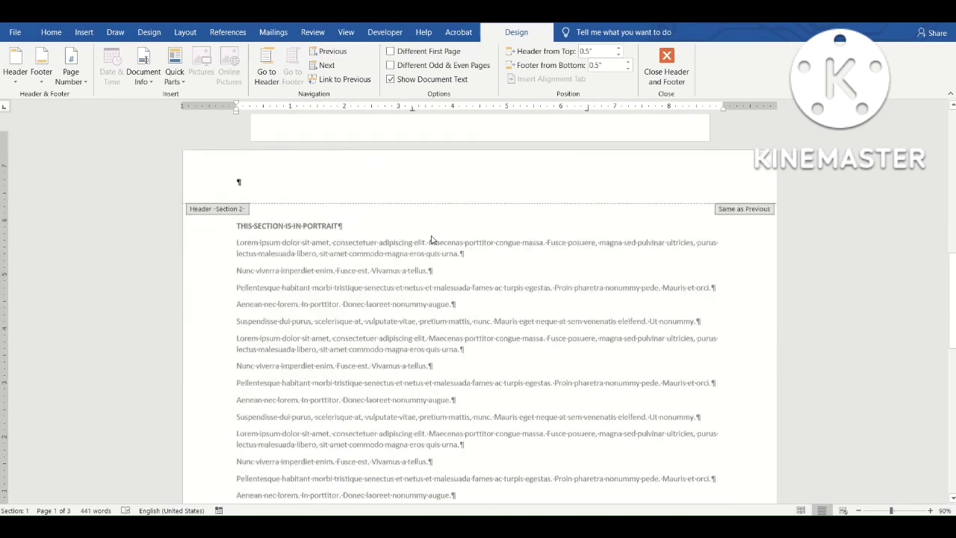
scroll(418, 269, "down", 12)
scroll(418, 288, "up", 8)
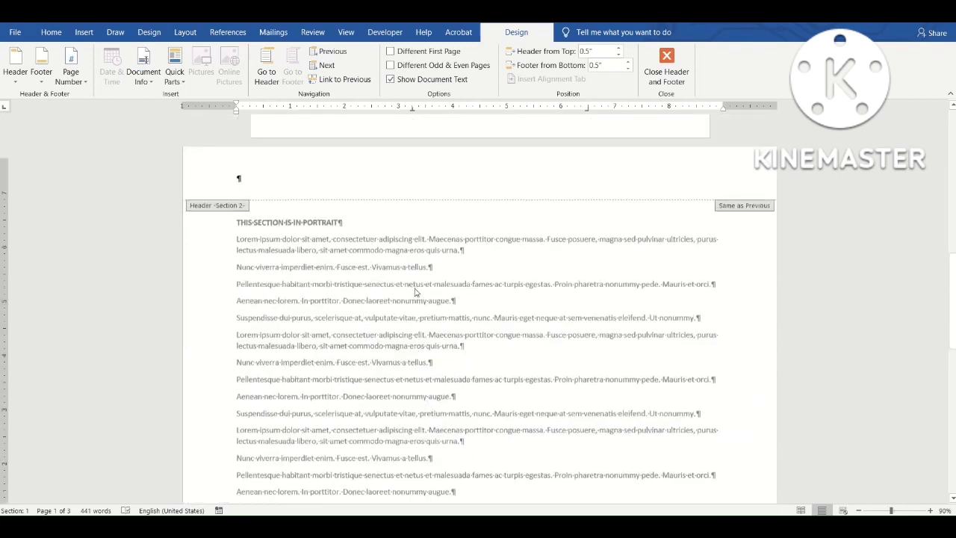
- Unlink the Section 2 header from the previous section and enter CHAPTER 1 in it
left_click(278, 207)
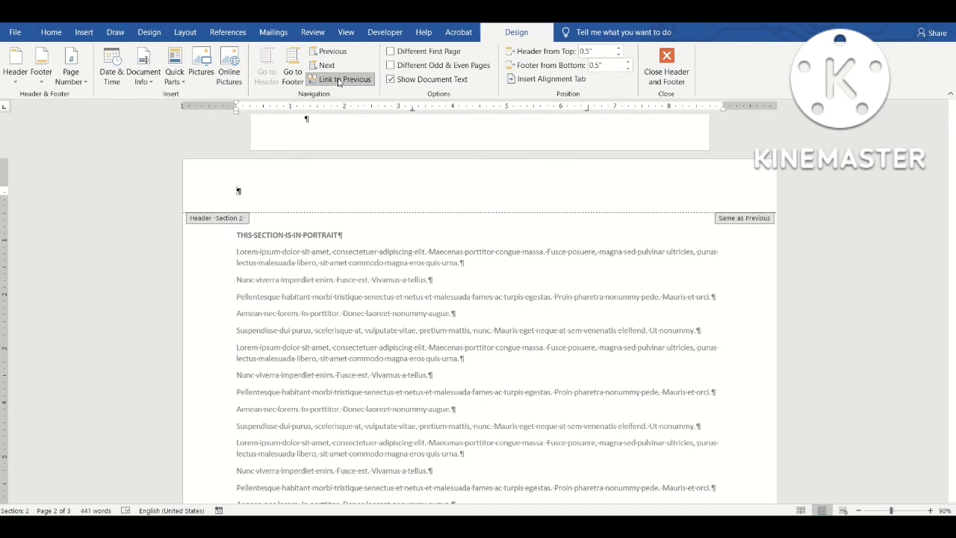
double_click(239, 192)
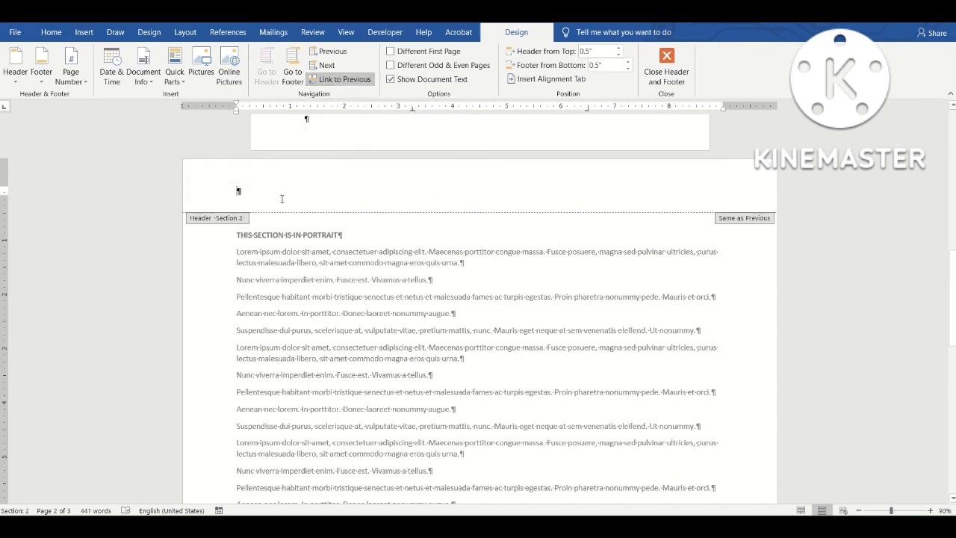
left_click(331, 80)
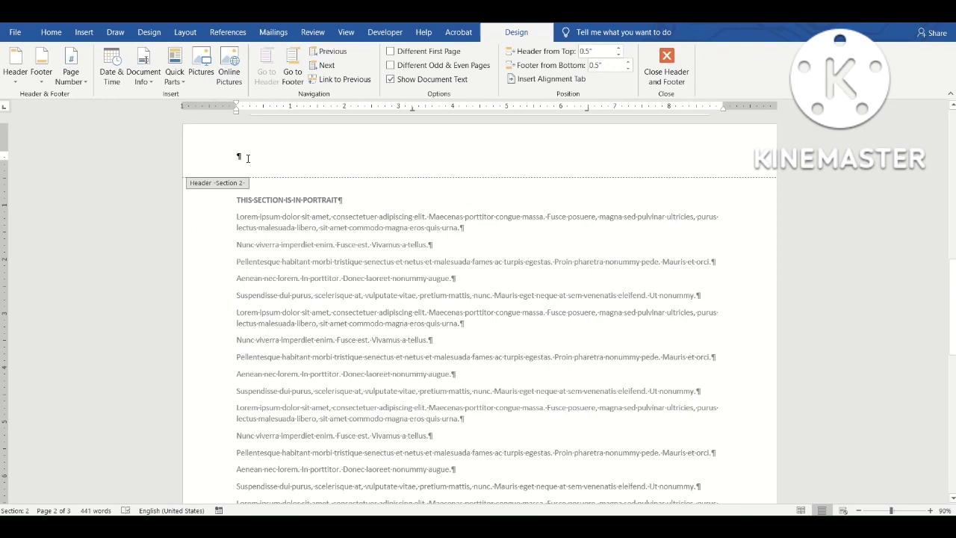
type("CHAPTER 1")
- Make the CHAPTER 1 text in the Section 2 header bold
scroll(279, 160, "down", 10)
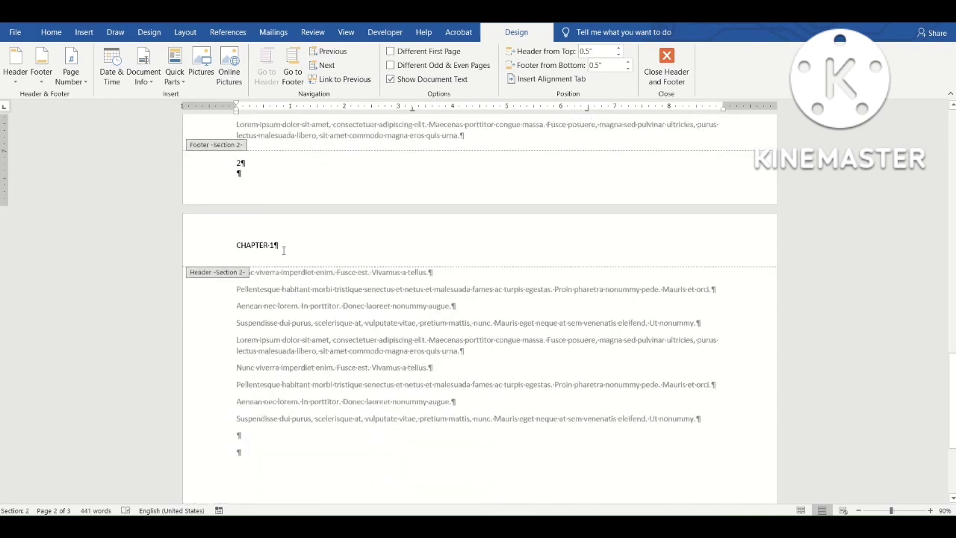
scroll(288, 251, "down", 4)
scroll(320, 258, "up", 4)
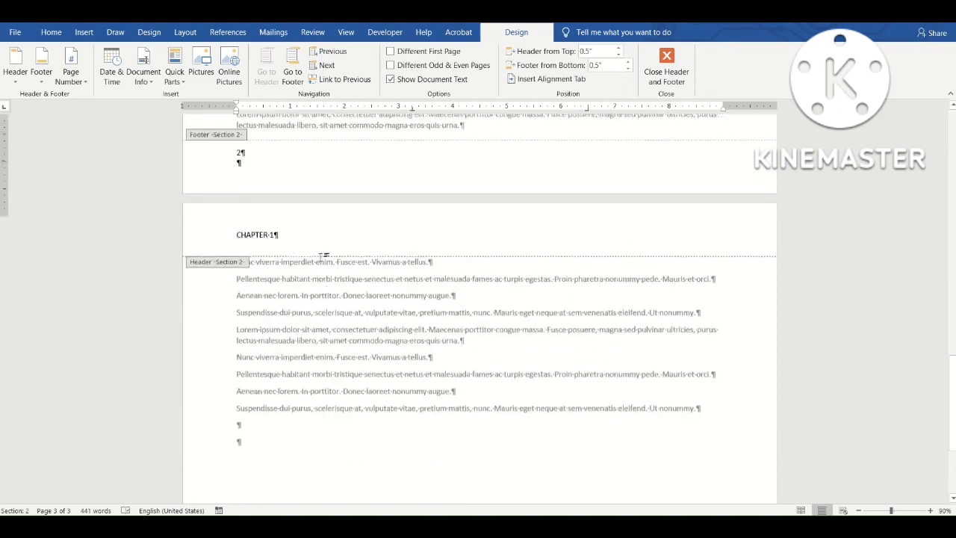
scroll(323, 256, "up", 1)
left_click(209, 256)
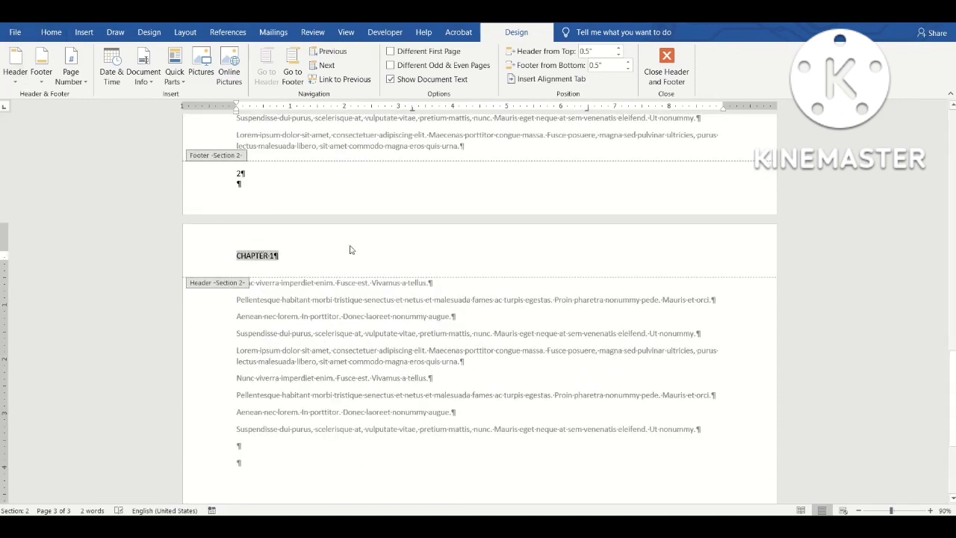
key("ctrl+b")
scroll(312, 267, "up", 1)
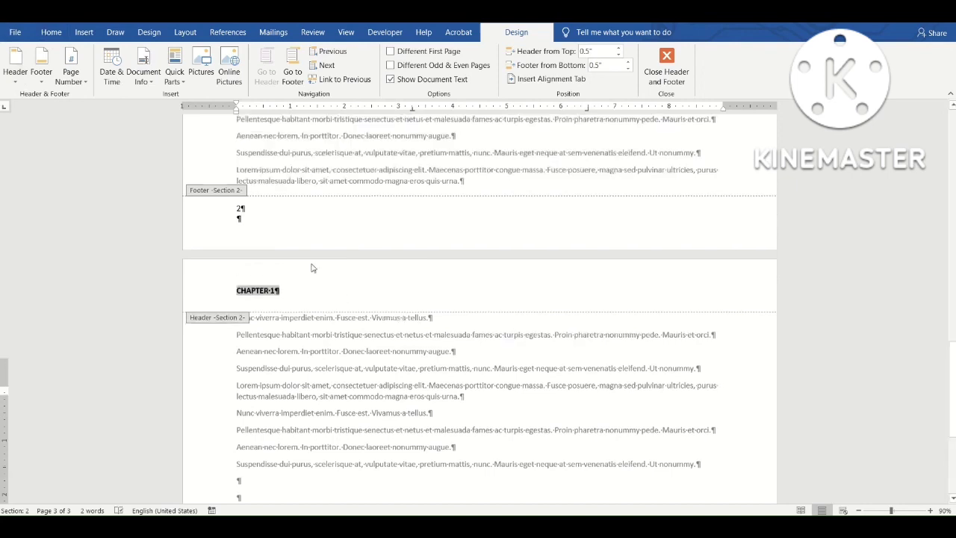
- Compare the cover page's header and footer with the Section 2 header, placing the cursor in the cover page header
scroll(313, 268, "up", 15)
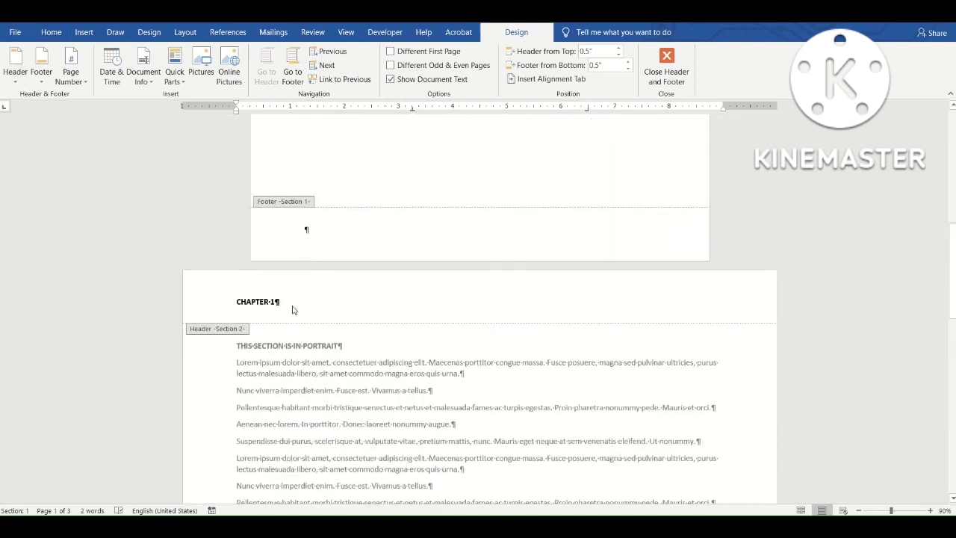
scroll(295, 308, "up", 4)
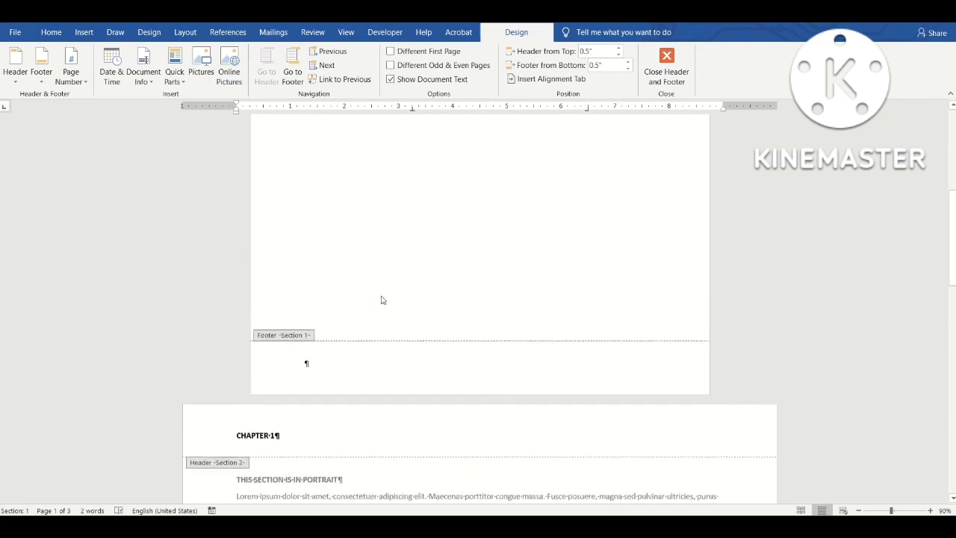
scroll(381, 300, "up", 12)
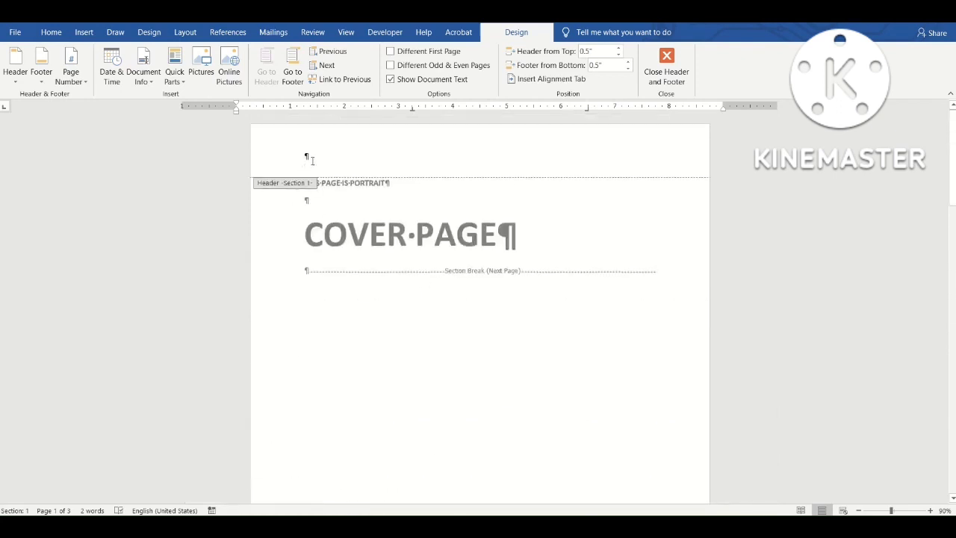
left_click(312, 159)
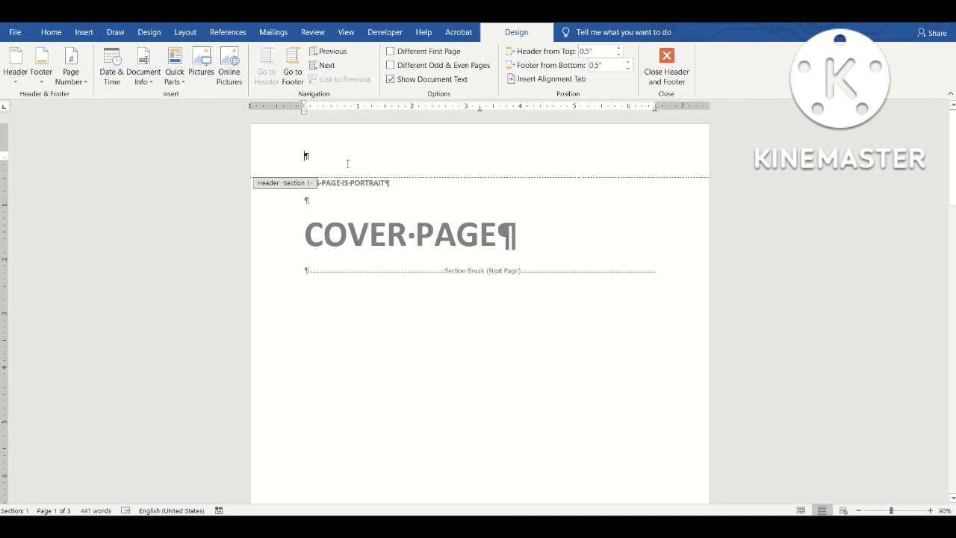
scroll(303, 141, "down", 7)
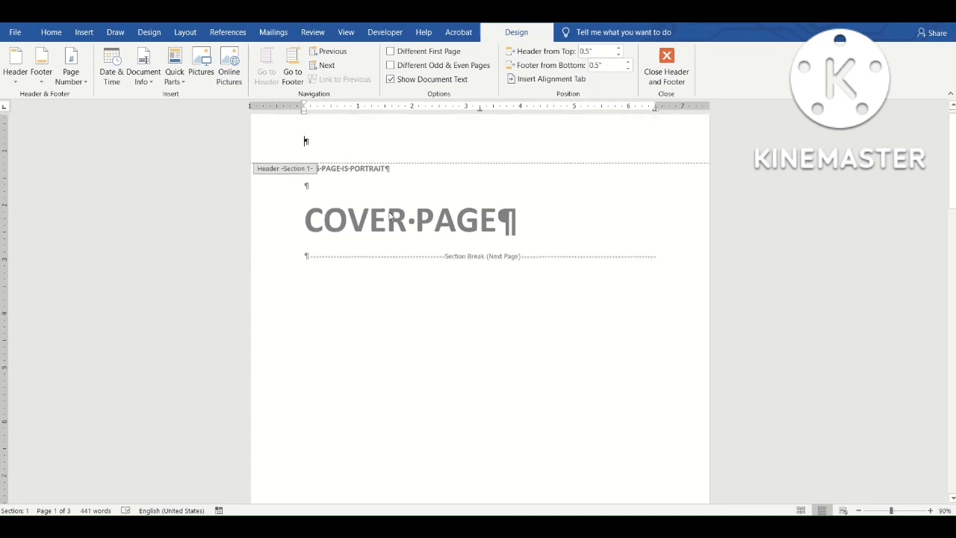
scroll(446, 254, "down", 5)
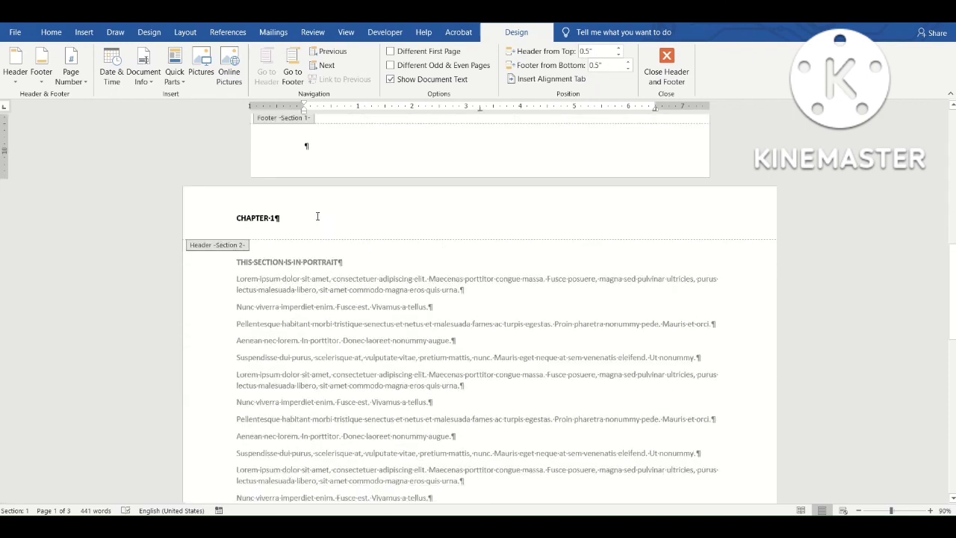
scroll(474, 254, "up", 5)
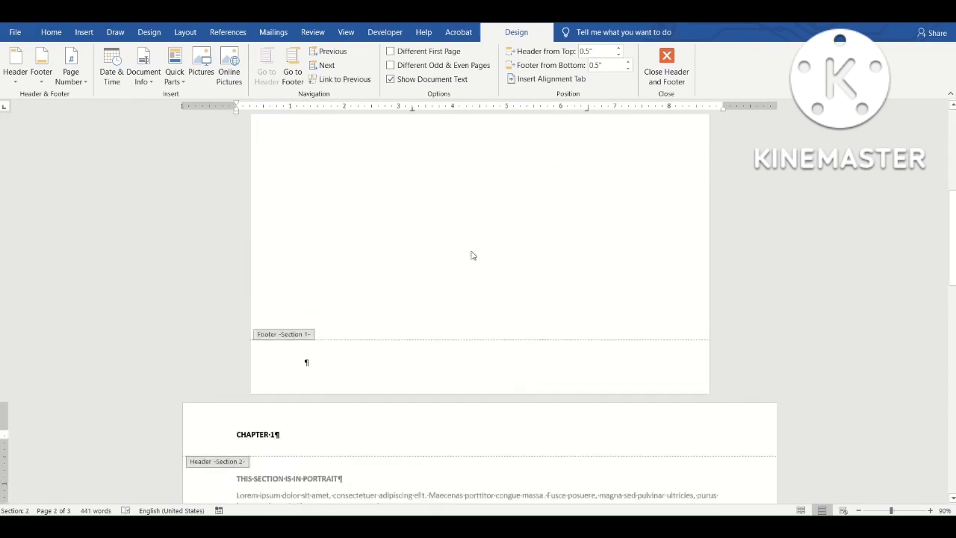
scroll(471, 255, "down", 5)
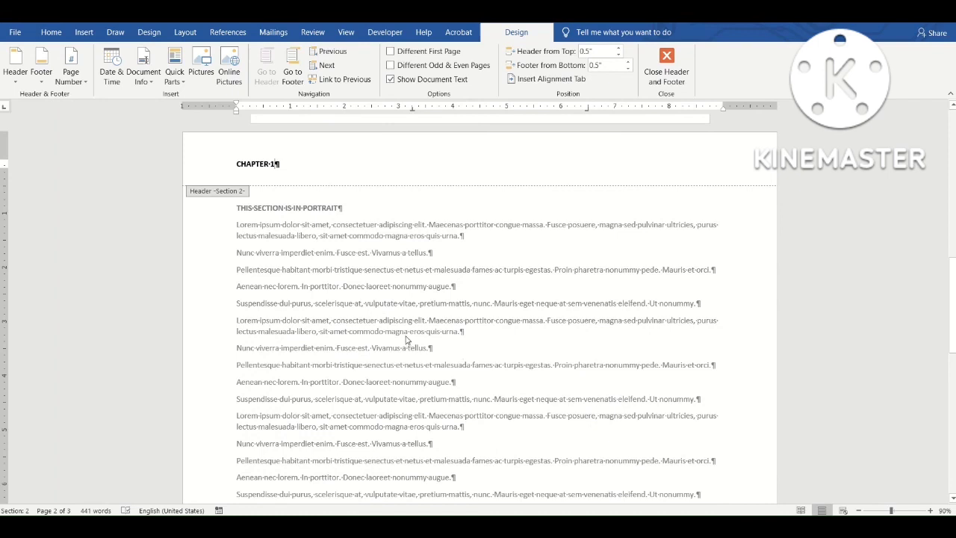
- Leave header and footer editing, return to the Section 2 body text and review its header and page number
double_click(406, 335)
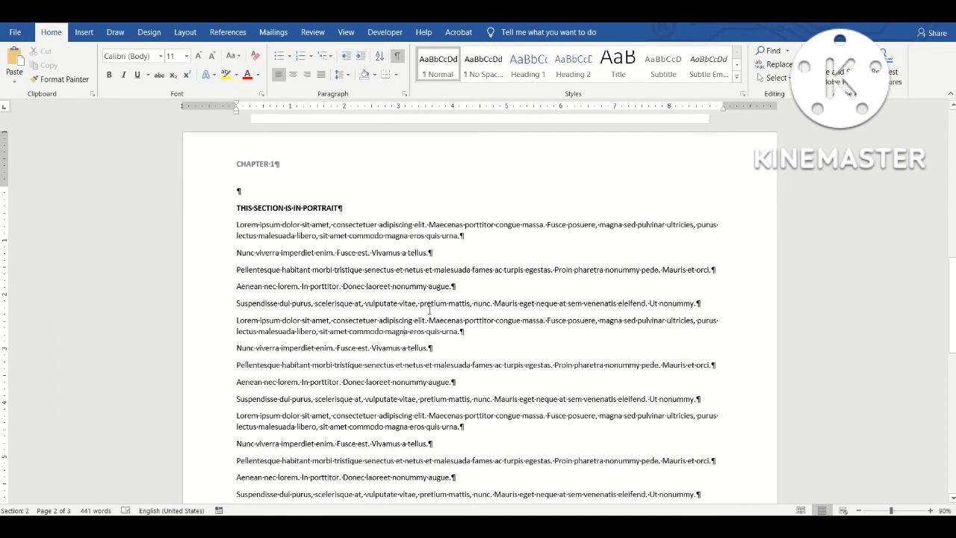
scroll(454, 313, "down", 5)
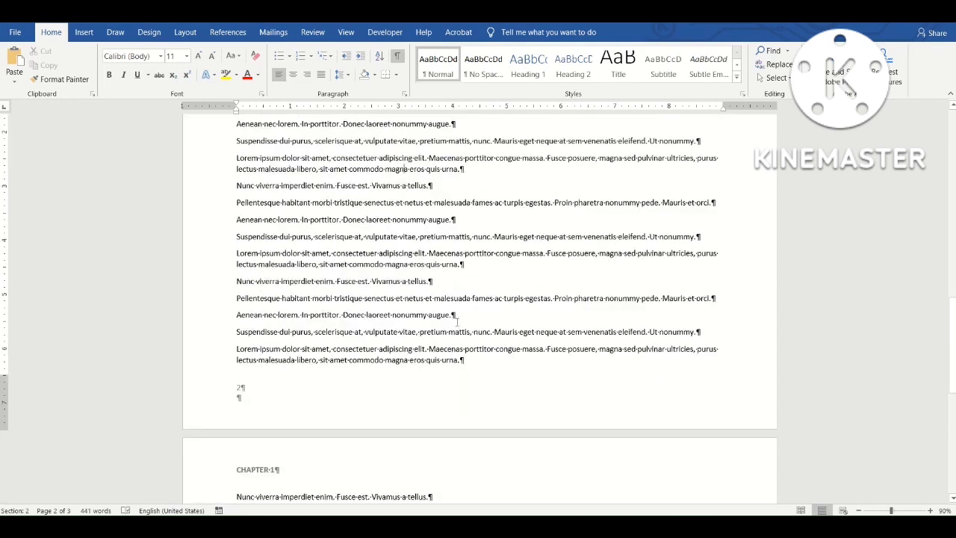
scroll(457, 321, "down", 5)
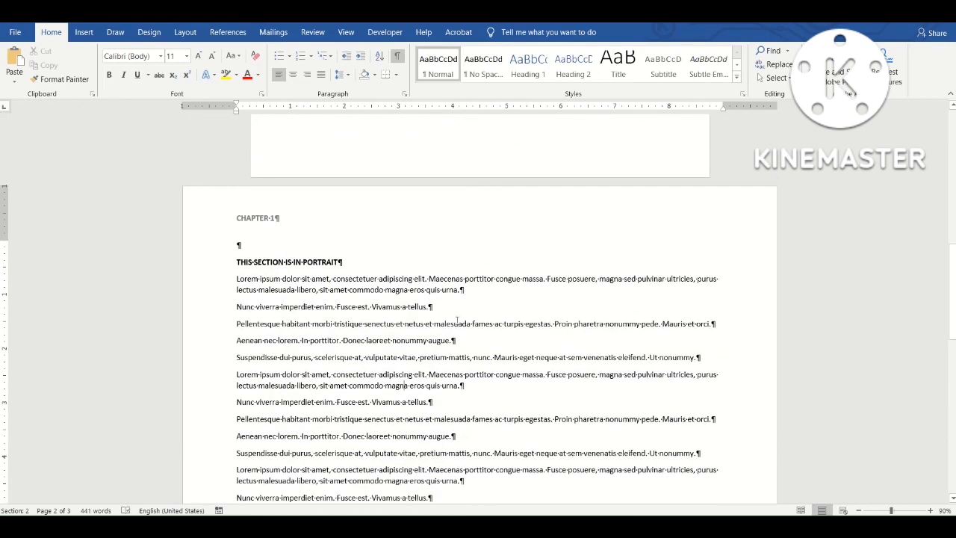